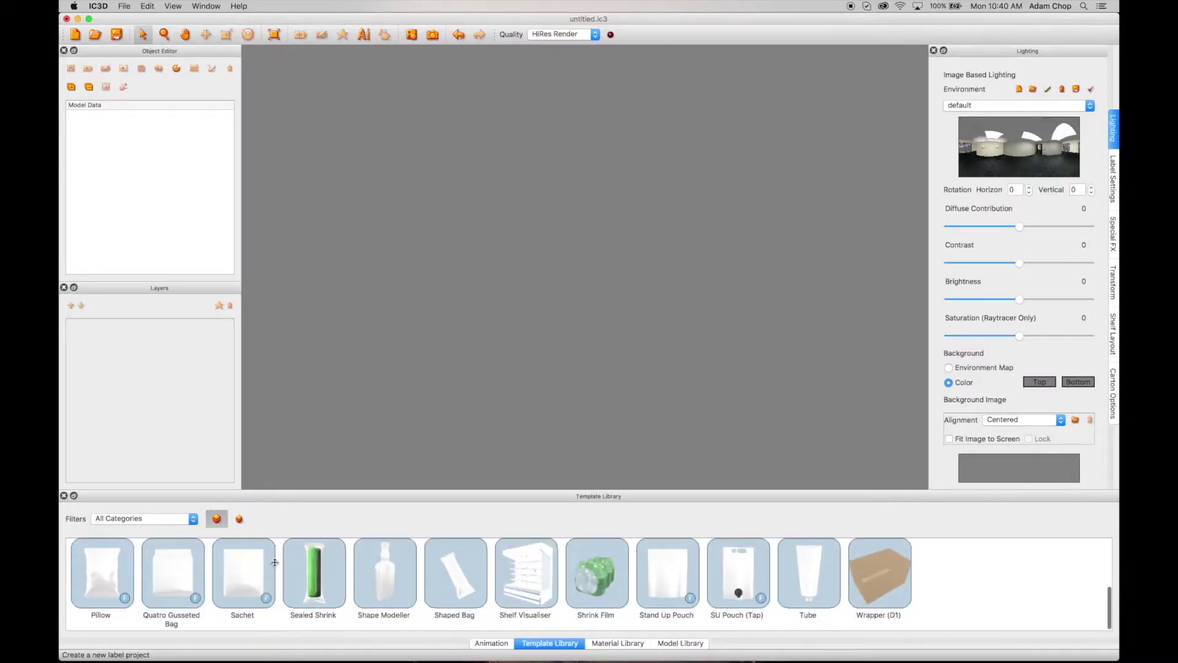
- Start a Shape Modeller template and load Master_Sun_1L_Label.jpg as the front view's background image
{"action": "left_click_drag", "start_coordinate": [385, 576], "coordinate": [467, 417]}
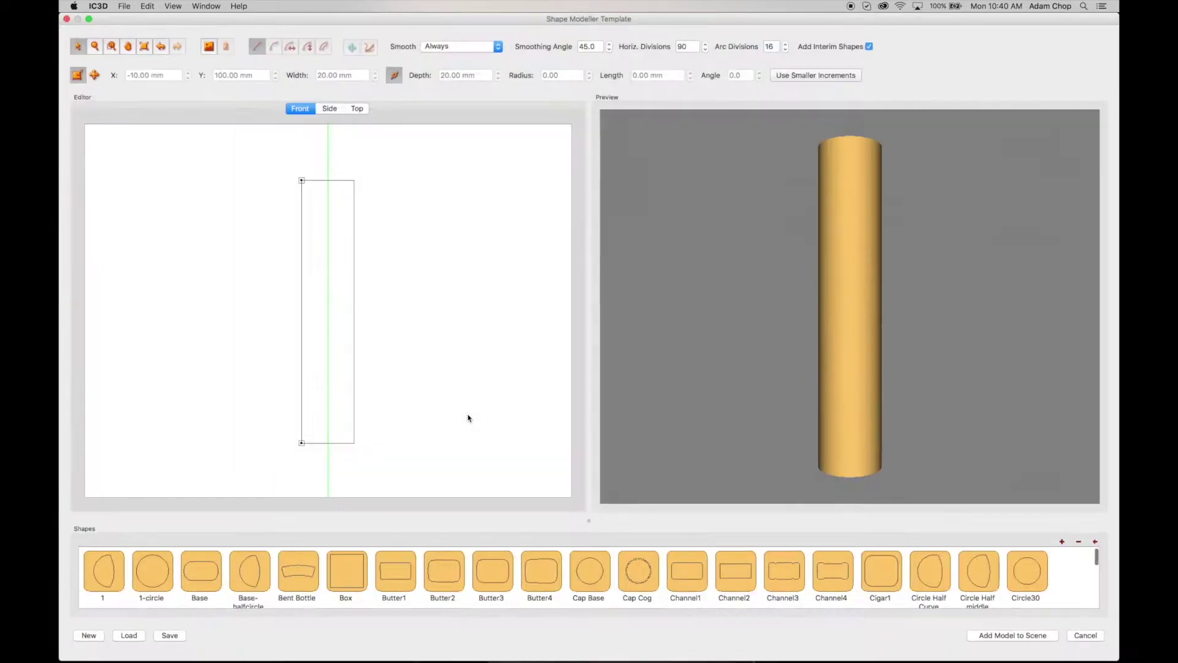
{"action": "left_click", "coordinate": [208, 47]}
{"action": "left_click", "coordinate": [539, 254]}
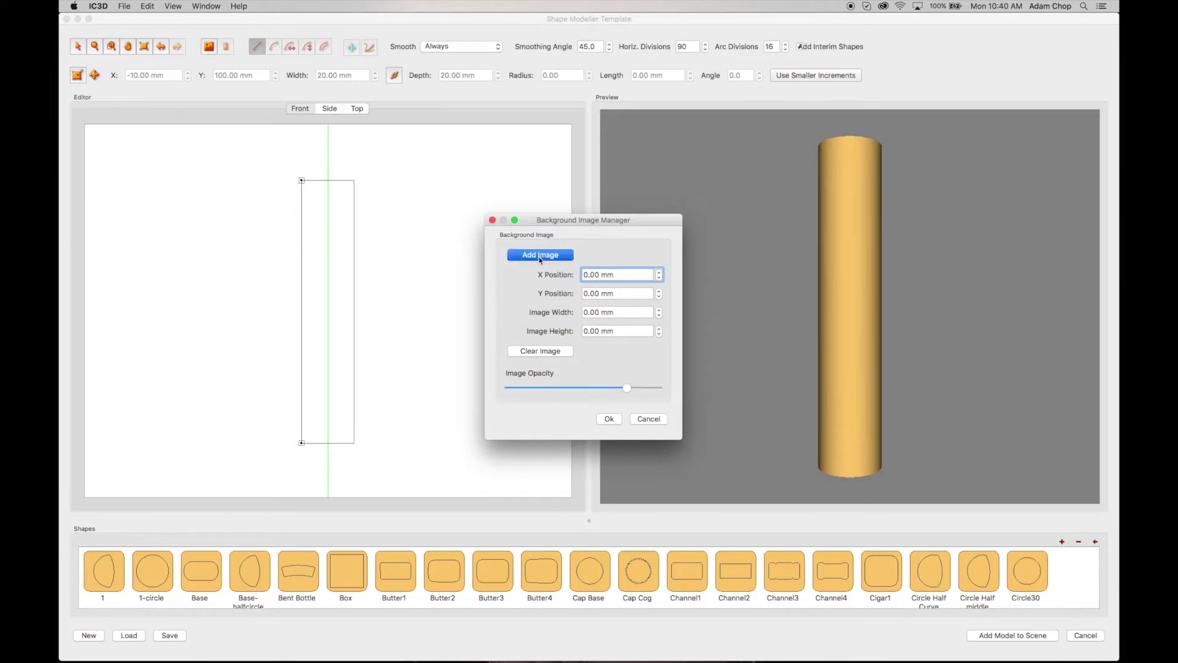
{"action": "double_click", "coordinate": [694, 290]}
- Set the background image to X position -85.99 mm, Y position -153.00 mm and width 174.98 mm
{"action": "left_click_drag", "start_coordinate": [637, 276], "coordinate": [560, 299]}
{"action": "type", "text": "-85.99"}
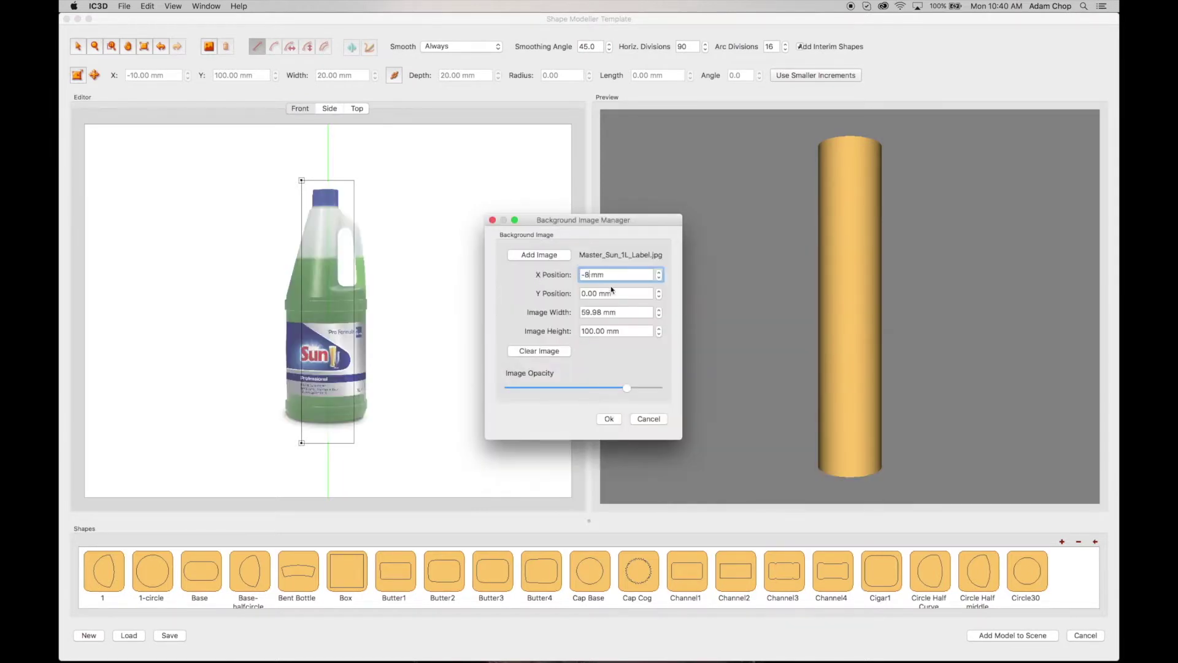
{"action": "key", "text": "Tab"}
{"action": "key", "text": "Tab"}
{"action": "type", "text": "174.98"}
{"action": "key", "text": "Return"}
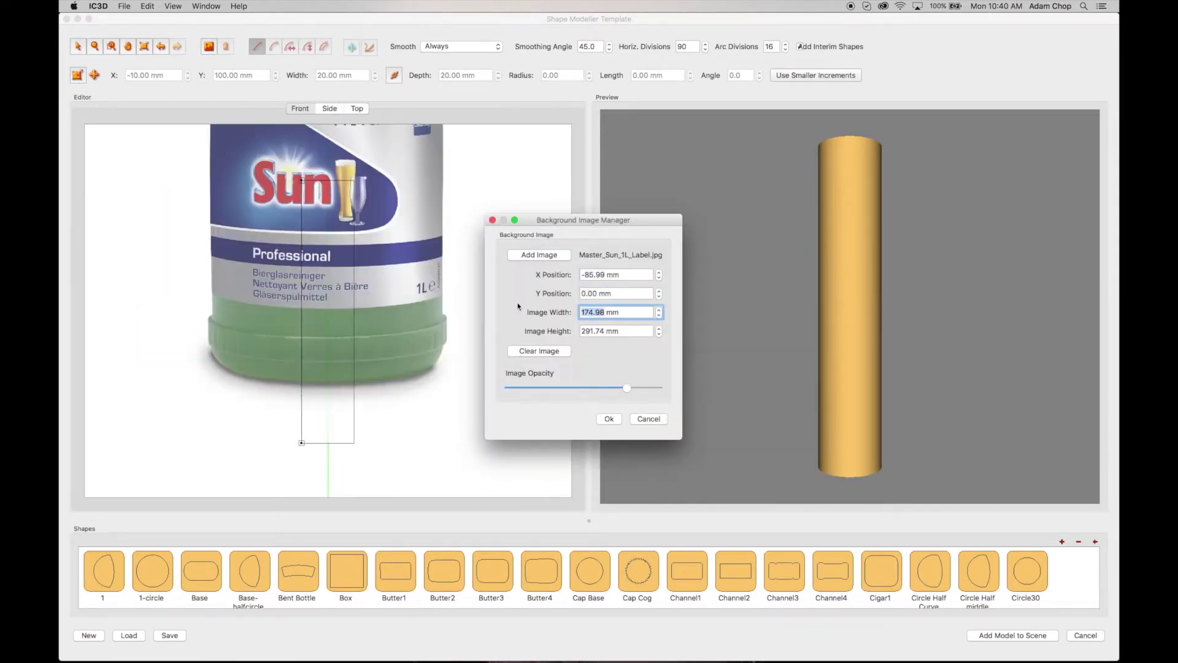
{"action": "key", "text": "shift+Tab"}
{"action": "type", "text": "-153.00"}
{"action": "key", "text": "Return"}
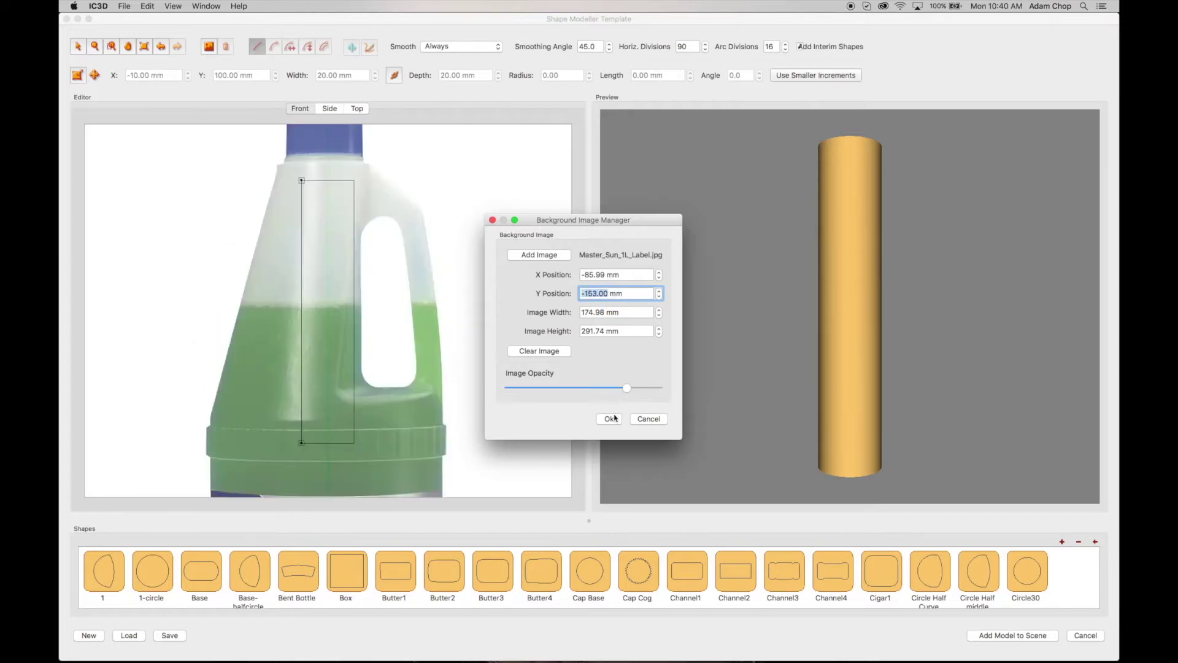
{"action": "left_click", "coordinate": [612, 417]}
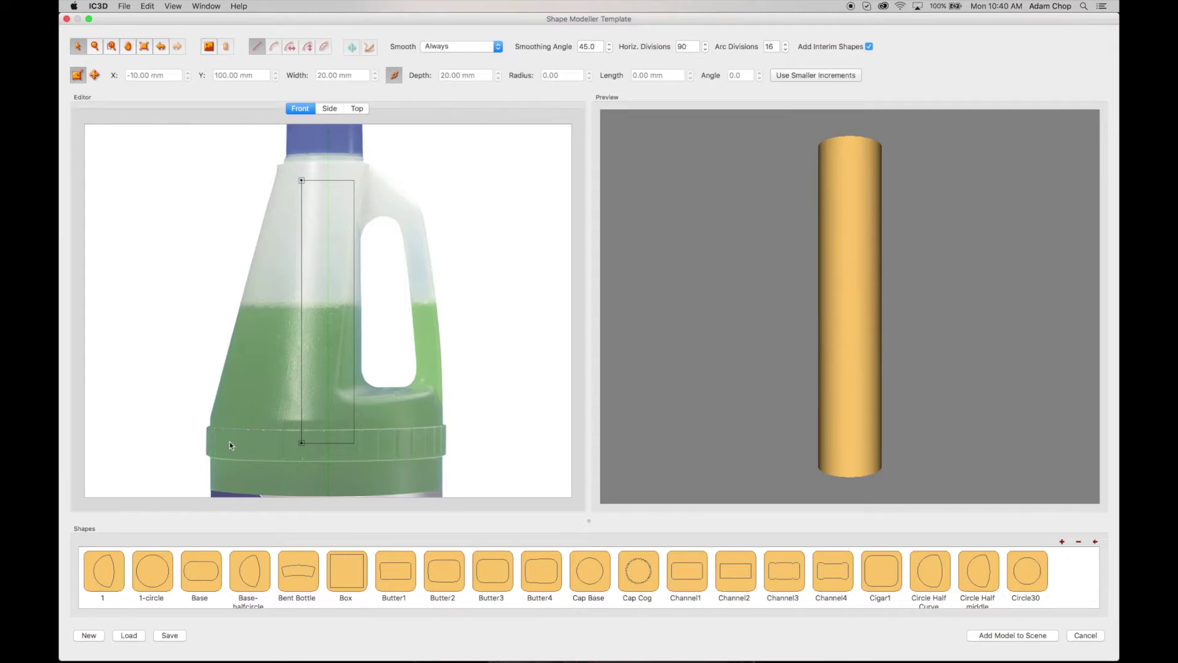
- Add a stack of 1-circle sections near the top of the bottle outline in the front view
{"action": "left_click_drag", "start_coordinate": [152, 571], "coordinate": [301, 181]}
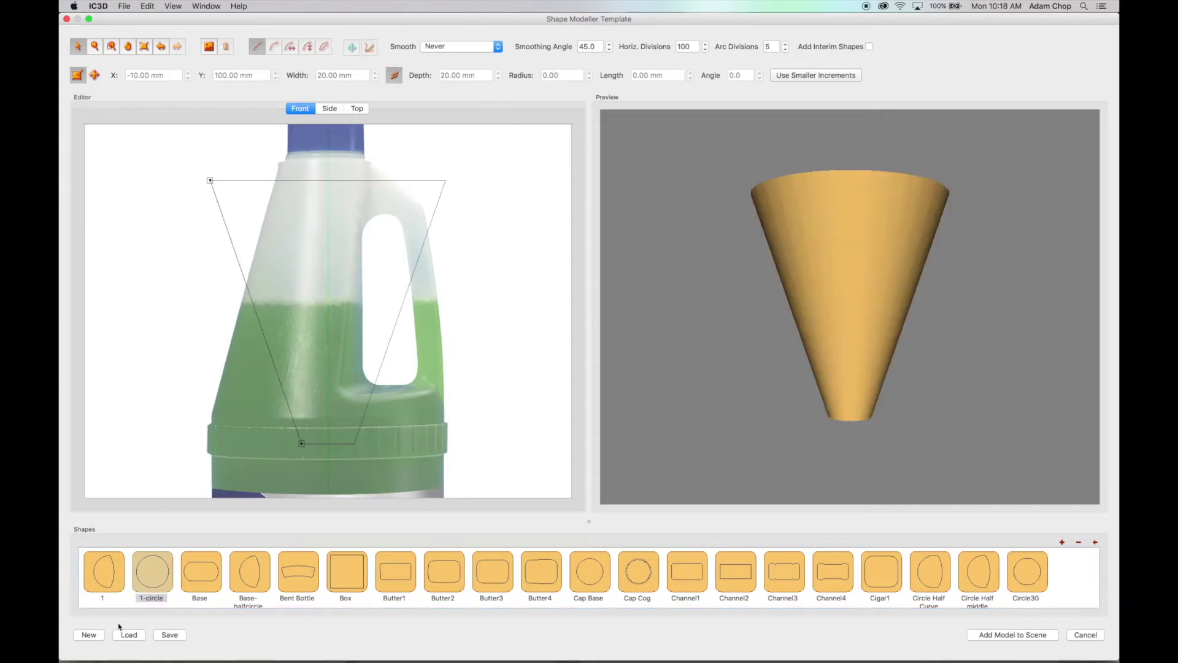
{"action": "left_click_drag", "start_coordinate": [157, 571], "coordinate": [209, 192]}
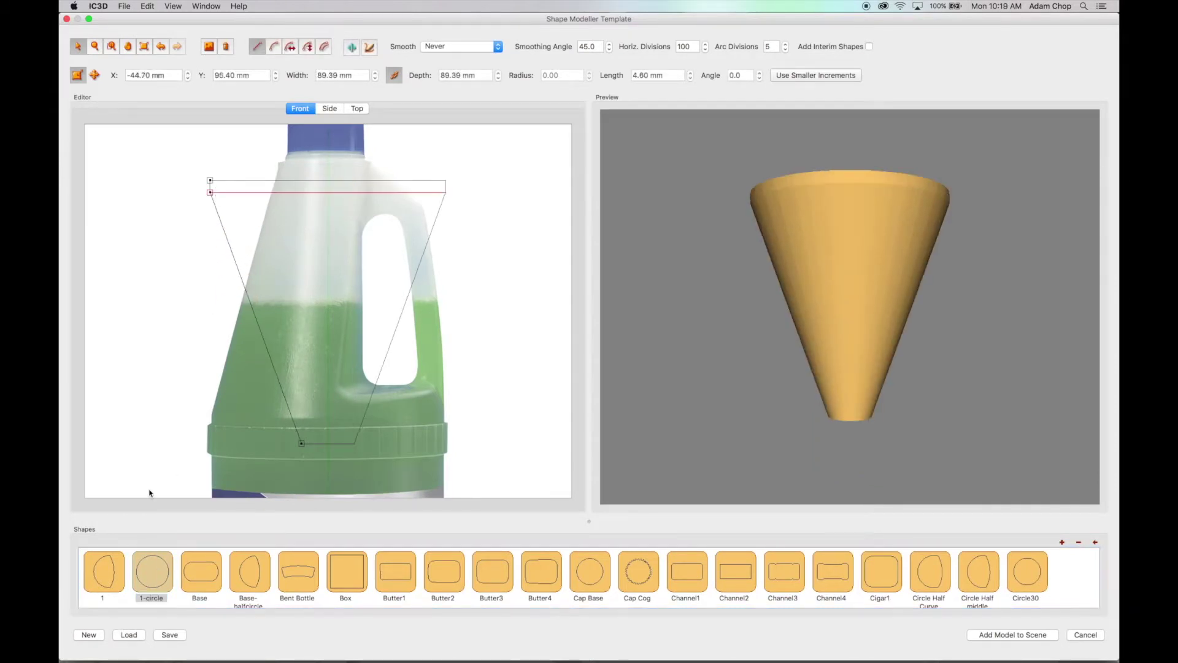
{"action": "left_click_drag", "start_coordinate": [135, 563], "coordinate": [210, 203]}
{"action": "left_click_drag", "start_coordinate": [138, 563], "coordinate": [210, 219]}
{"action": "left_click_drag", "start_coordinate": [138, 563], "coordinate": [210, 232]}
{"action": "left_click_drag", "start_coordinate": [187, 167], "coordinate": [230, 245]}
{"action": "left_click_drag", "start_coordinate": [210, 233], "coordinate": [289, 184]}
- Fit the 1-circle sections to the bottle's neck and collar, with the top section about 30 mm wide
{"action": "left_click", "coordinate": [113, 47]}
{"action": "left_click_drag", "start_coordinate": [258, 268], "coordinate": [405, 126]}
{"action": "left_click", "coordinate": [78, 46]}
{"action": "left_click", "coordinate": [214, 184]}
{"action": "left_click_drag", "start_coordinate": [220, 140], "coordinate": [220, 131]}
{"action": "left_click_drag", "start_coordinate": [220, 173], "coordinate": [212, 203]}
{"action": "mouse_move", "coordinate": [220, 191]}
{"action": "left_mouse_down"}
{"action": "mouse_move", "coordinate": [220, 202]}
{"action": "mouse_move", "coordinate": [220, 166]}
{"action": "mouse_move", "coordinate": [220, 202]}
{"action": "left_mouse_up"}
{"action": "left_click_drag", "start_coordinate": [212, 203], "coordinate": [214, 213]}
{"action": "left_click", "coordinate": [217, 240]}
{"action": "left_click", "coordinate": [221, 231]}
{"action": "left_click_drag", "start_coordinate": [219, 277], "coordinate": [210, 219]}
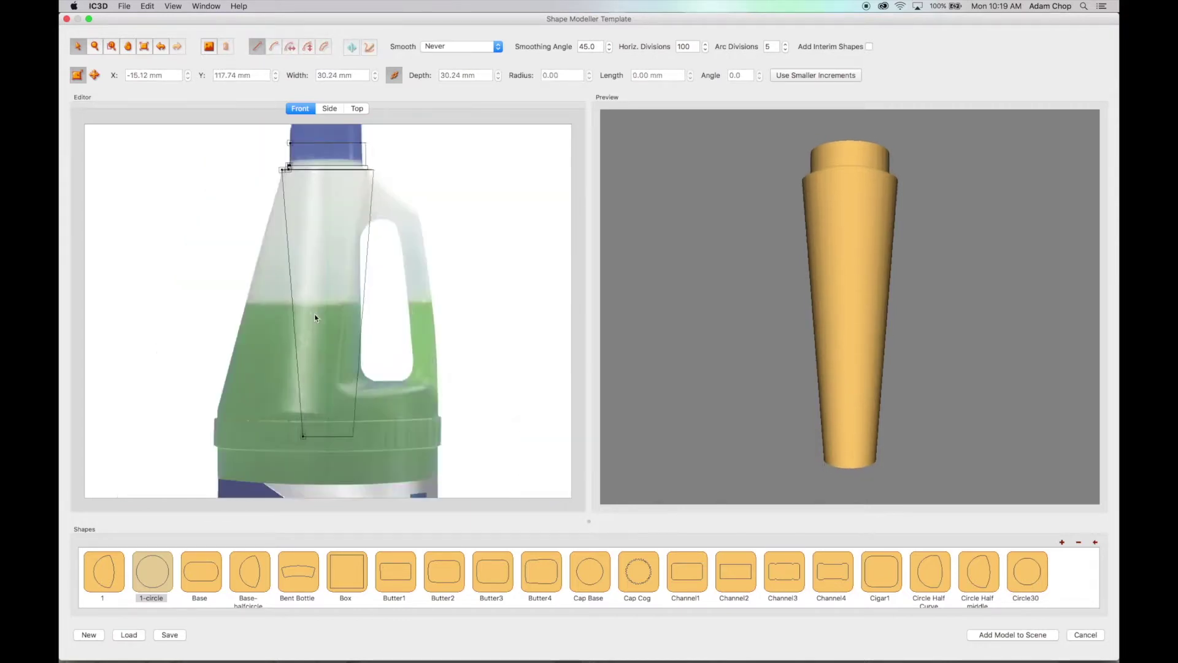
- Add a Circle Half Curve section at the upper shoulder and a shape 1 section near the handle opening's lower end
{"action": "left_click_drag", "start_coordinate": [261, 221], "coordinate": [284, 225]}
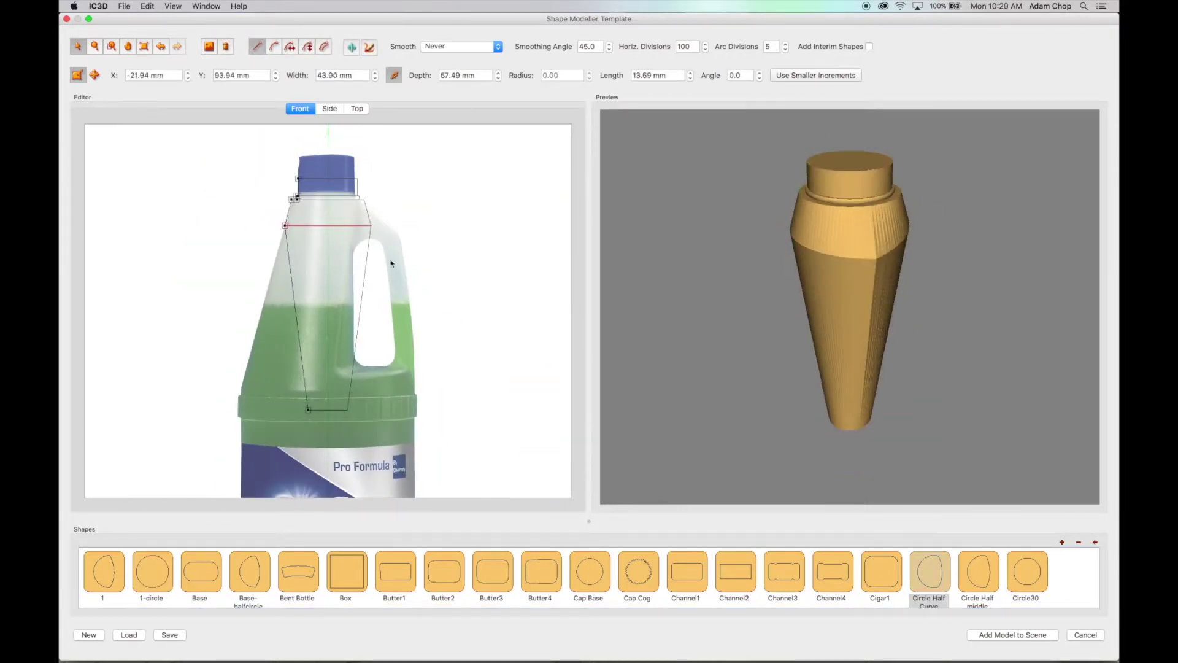
{"action": "left_click_drag", "start_coordinate": [980, 583], "coordinate": [317, 368]}
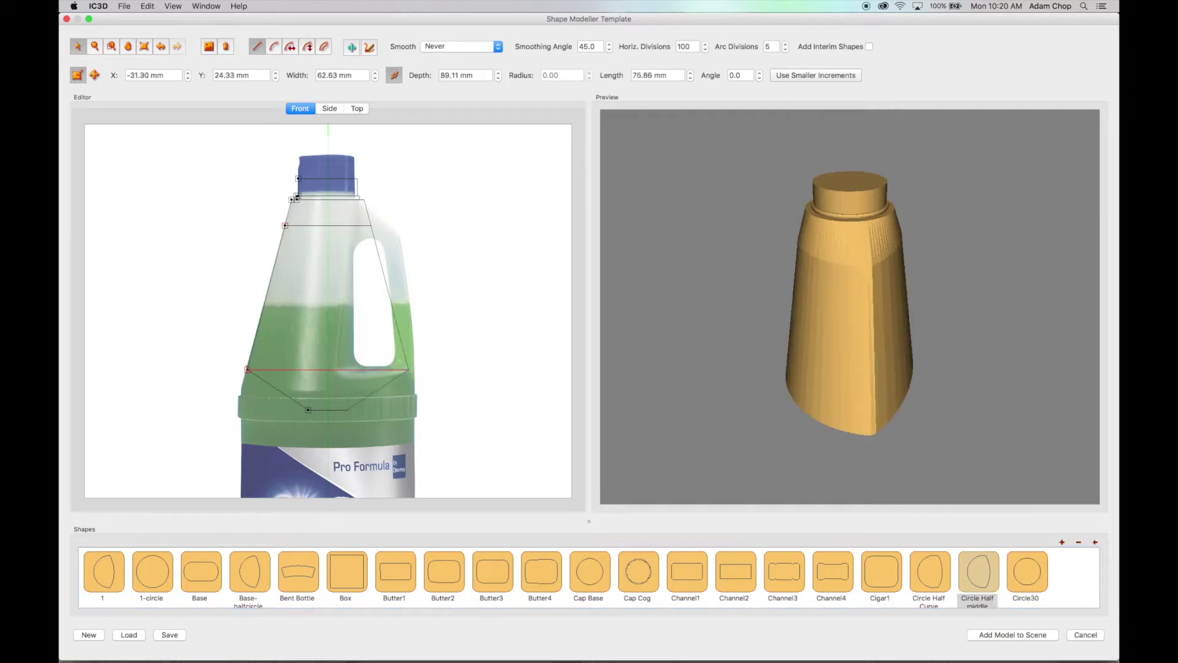
{"action": "left_click_drag", "start_coordinate": [104, 576], "coordinate": [277, 365]}
{"action": "left_click_drag", "start_coordinate": [108, 581], "coordinate": [253, 348]}
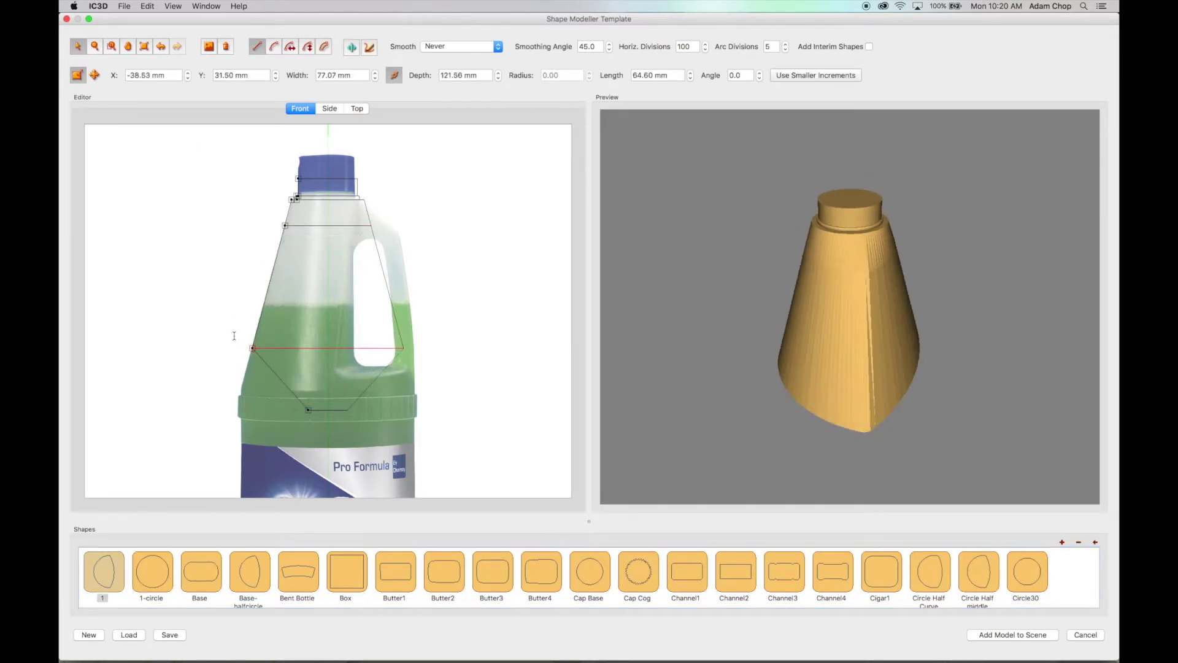
- Narrow both handle sections to end at the handle opening, making the upper one about 35 mm wide along the bottle's left edge
{"action": "mouse_move", "coordinate": [245, 354]}
{"action": "left_mouse_down"}
{"action": "mouse_move", "coordinate": [223, 353]}
{"action": "mouse_move", "coordinate": [270, 354]}
{"action": "mouse_move", "coordinate": [252, 349]}
{"action": "left_mouse_up"}
{"action": "left_click", "coordinate": [285, 225]}
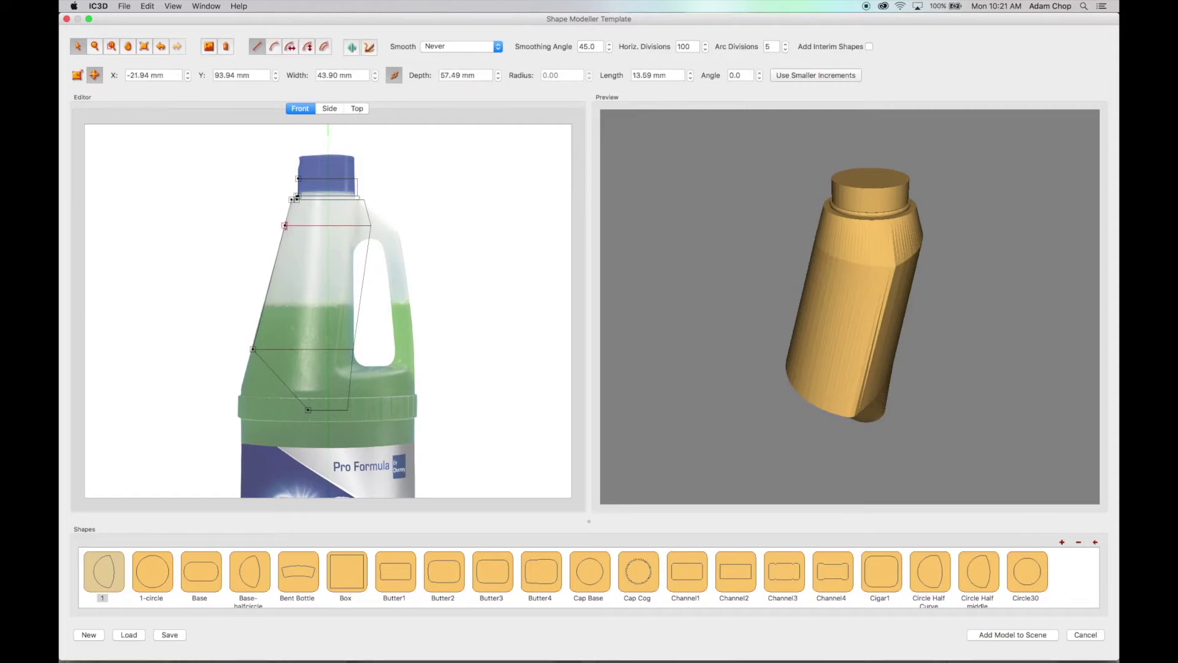
{"action": "left_click_drag", "start_coordinate": [285, 225], "coordinate": [285, 225]}
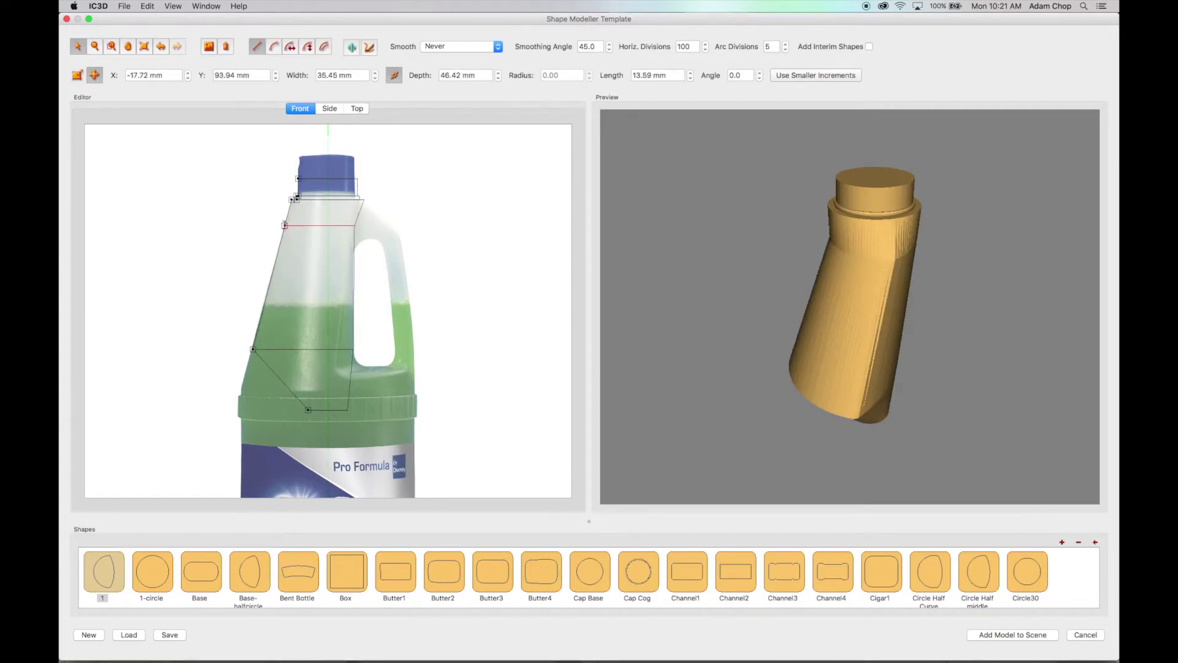
{"action": "mouse_move", "coordinate": [850, 300]}
{"action": "left_mouse_down"}
{"action": "mouse_move", "coordinate": [791, 279]}
{"action": "mouse_move", "coordinate": [872, 307]}
{"action": "mouse_move", "coordinate": [859, 279]}
{"action": "left_mouse_up"}
{"action": "left_click", "coordinate": [440, 359]}
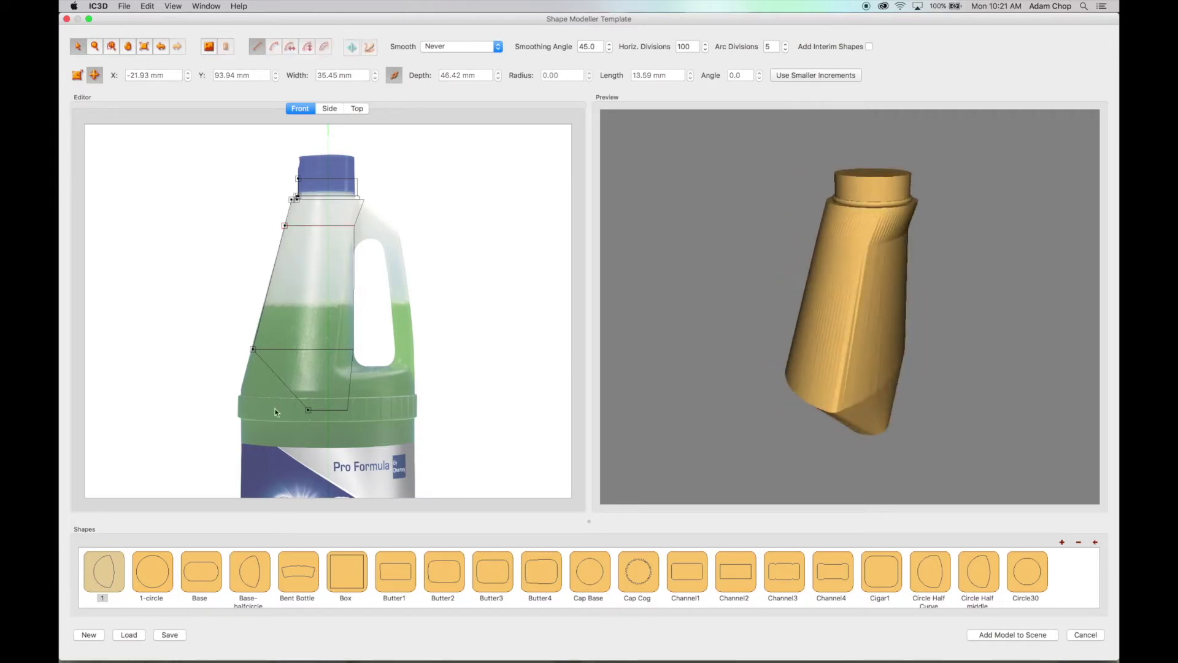
- Add a shape 1 section about 57 mm wide and a Circle Half Curve section below it at the handle's base
{"action": "left_click_drag", "start_coordinate": [109, 579], "coordinate": [248, 362]}
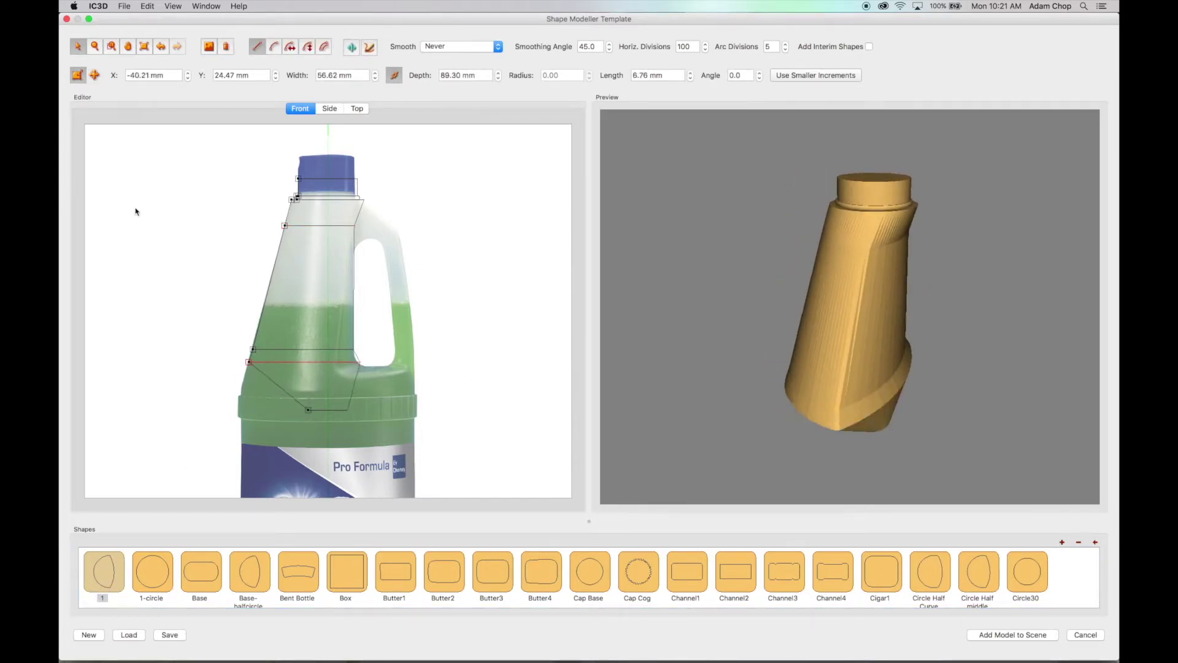
{"action": "left_click_drag", "start_coordinate": [687, 483], "coordinate": [850, 334]}
{"action": "left_click_drag", "start_coordinate": [929, 571], "coordinate": [258, 362]}
{"action": "left_click", "coordinate": [77, 75]}
{"action": "scroll", "coordinate": [258, 368], "scroll_direction": "down", "scroll_amount": 2}
{"action": "left_click", "coordinate": [94, 75]}
- Add a 1-circle section at Y 20.06 mm and align its left point with the half-curve section there
{"action": "left_click_drag", "start_coordinate": [153, 572], "coordinate": [259, 361]}
{"action": "left_click", "coordinate": [77, 75]}
{"action": "scroll", "coordinate": [259, 365], "scroll_direction": "up", "scroll_amount": 10}
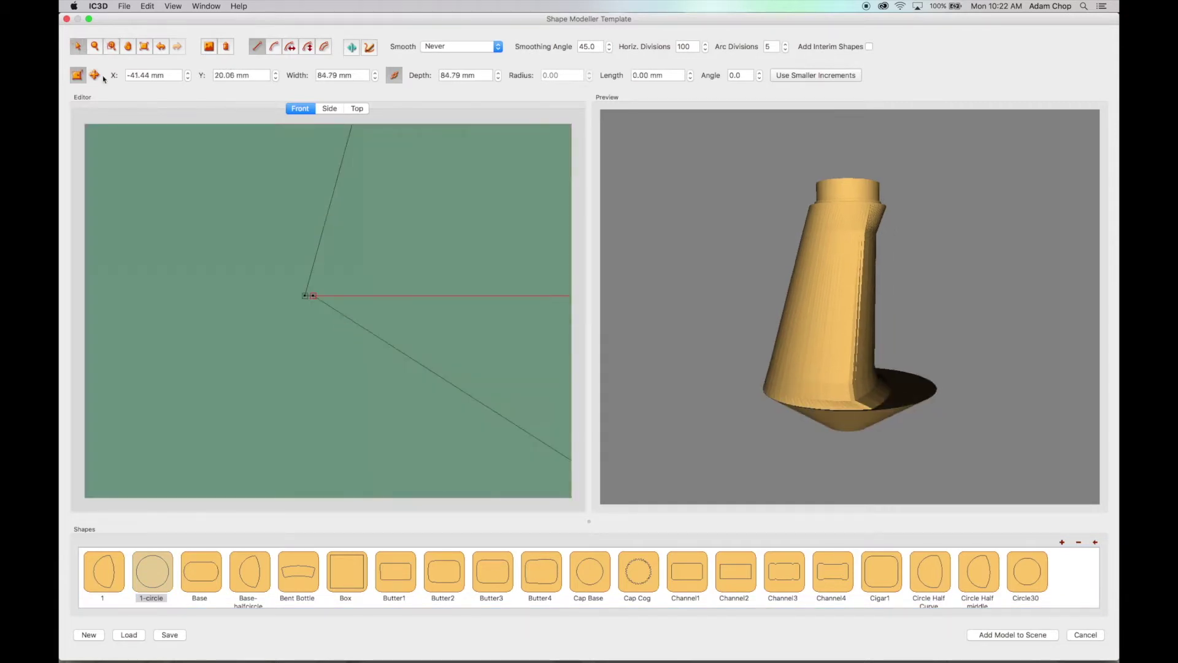
{"action": "left_click_drag", "start_coordinate": [313, 295], "coordinate": [305, 296]}
- Add 1-circle sections below the handle for the shoulder and the upper edge of the raised band
{"action": "left_click", "coordinate": [161, 46]}
{"action": "left_click", "coordinate": [111, 46]}
{"action": "left_click_drag", "start_coordinate": [232, 356], "coordinate": [424, 463]}
{"action": "left_click_drag", "start_coordinate": [152, 572], "coordinate": [236, 360]}
{"action": "left_click", "coordinate": [78, 46]}
{"action": "key", "text": "super+shift+z"}
{"action": "key", "text": "super+shift+z"}
{"action": "key", "text": "super+shift+z"}
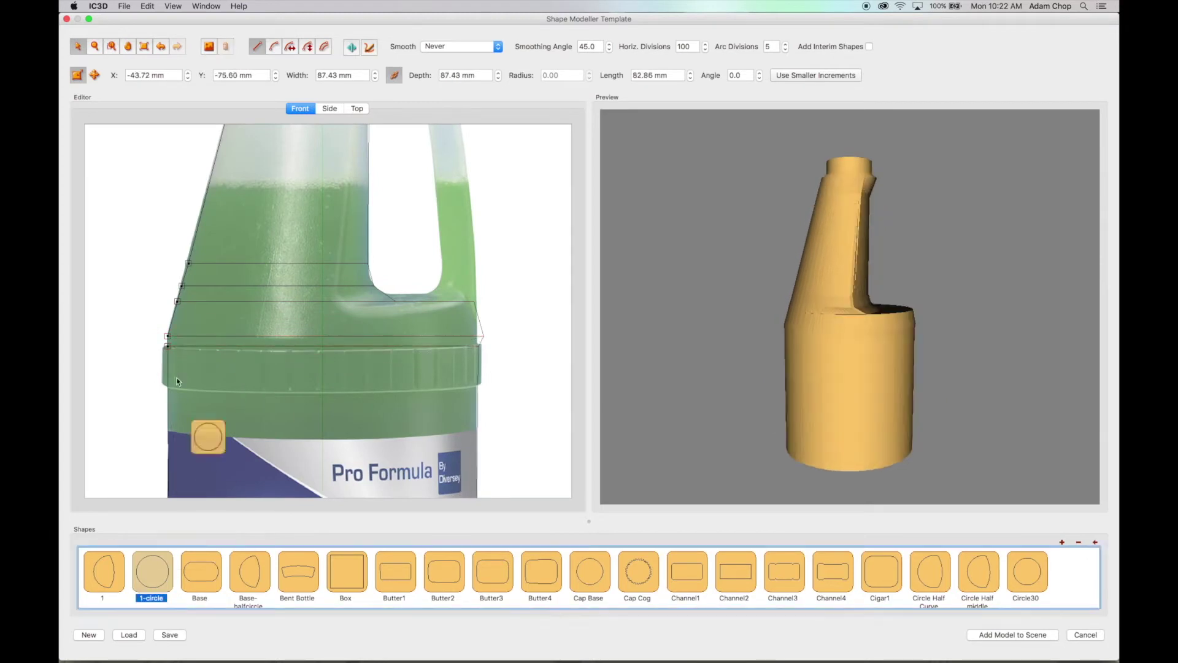
- Form the raised band's lower edge with 1-circle sections and make the section just above the band about 88 mm wide
{"action": "left_click_drag", "start_coordinate": [166, 381], "coordinate": [161, 385]}
{"action": "left_click_drag", "start_coordinate": [152, 572], "coordinate": [169, 386]}
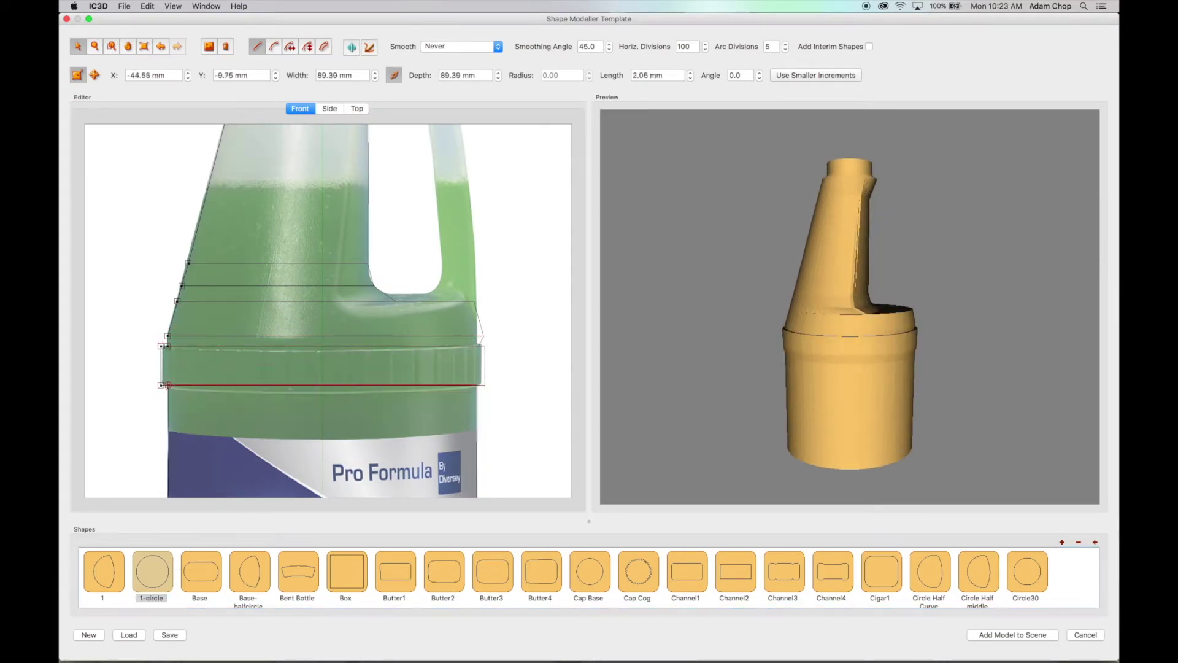
{"action": "left_click_drag", "start_coordinate": [168, 335], "coordinate": [172, 335]}
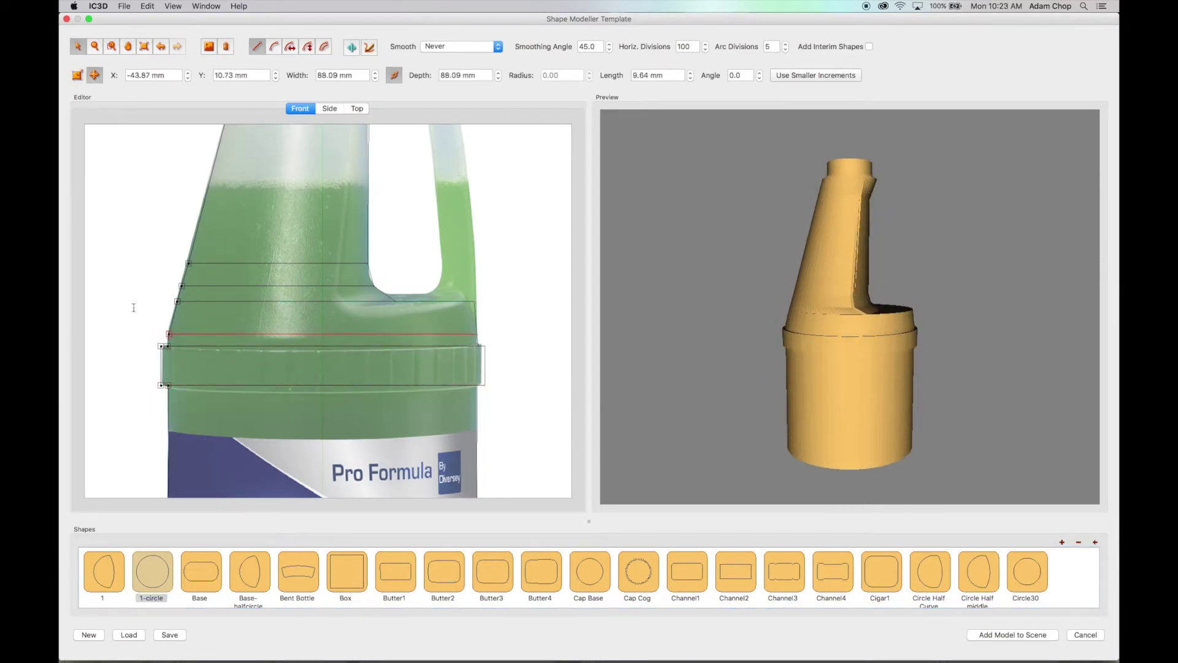
{"action": "left_click", "coordinate": [135, 307]}
- Add a 1-circle section about 68.5 mm wide at the bottom of the bottle
{"action": "key", "text": "super+0"}
{"action": "key", "text": "z"}
{"action": "left_click_drag", "start_coordinate": [214, 420], "coordinate": [440, 644]}
{"action": "key", "text": "super+0"}
{"action": "left_click_drag", "start_coordinate": [248, 403], "coordinate": [397, 514]}
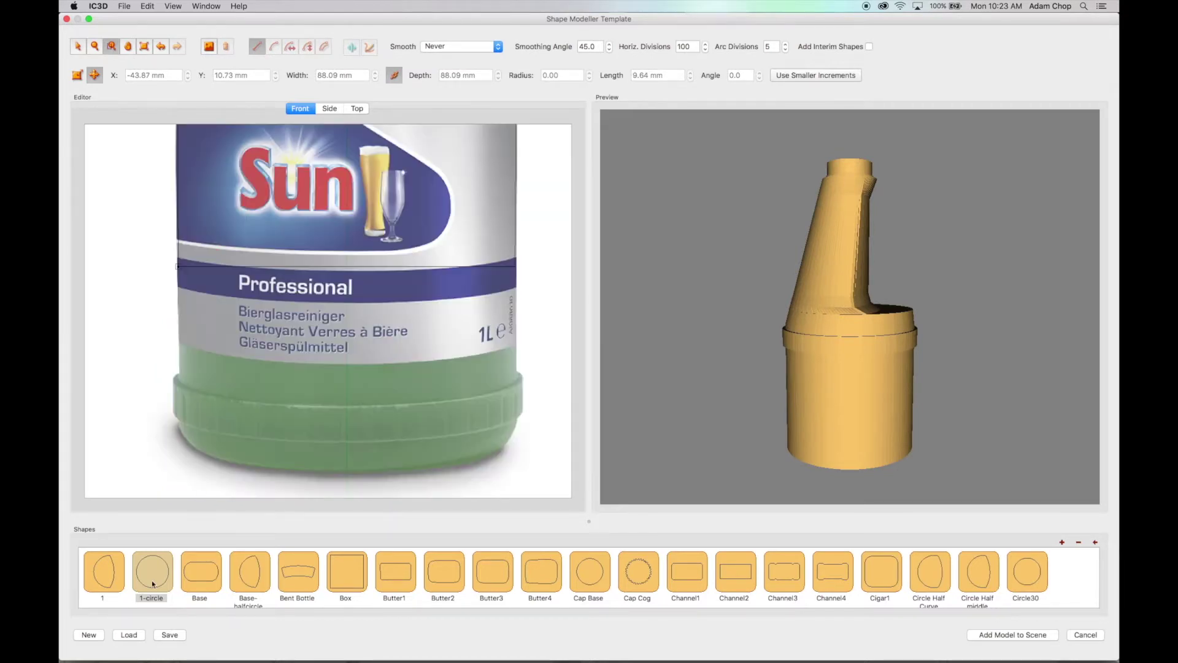
{"action": "left_click_drag", "start_coordinate": [151, 576], "coordinate": [183, 460]}
{"action": "key", "text": "super+shift+z"}
{"action": "key", "text": "super+shift+z"}
{"action": "key", "text": "super+shift+z"}
{"action": "key", "text": "super+shift+z"}
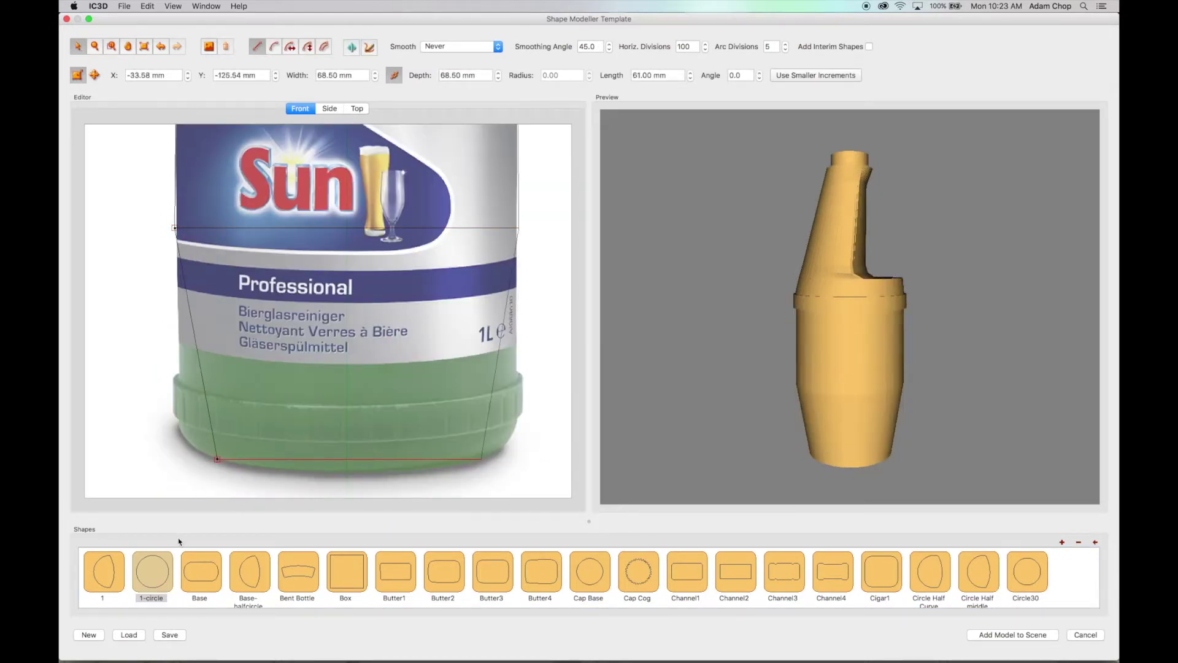
- Add 1-circle sections fitted to the photo to form the raised band just above the bottle's base
{"action": "key", "text": "super+shift+z"}
{"action": "key", "text": "super+shift+z"}
{"action": "key", "text": "super+shift+z"}
{"action": "key", "text": "super+shift+z"}
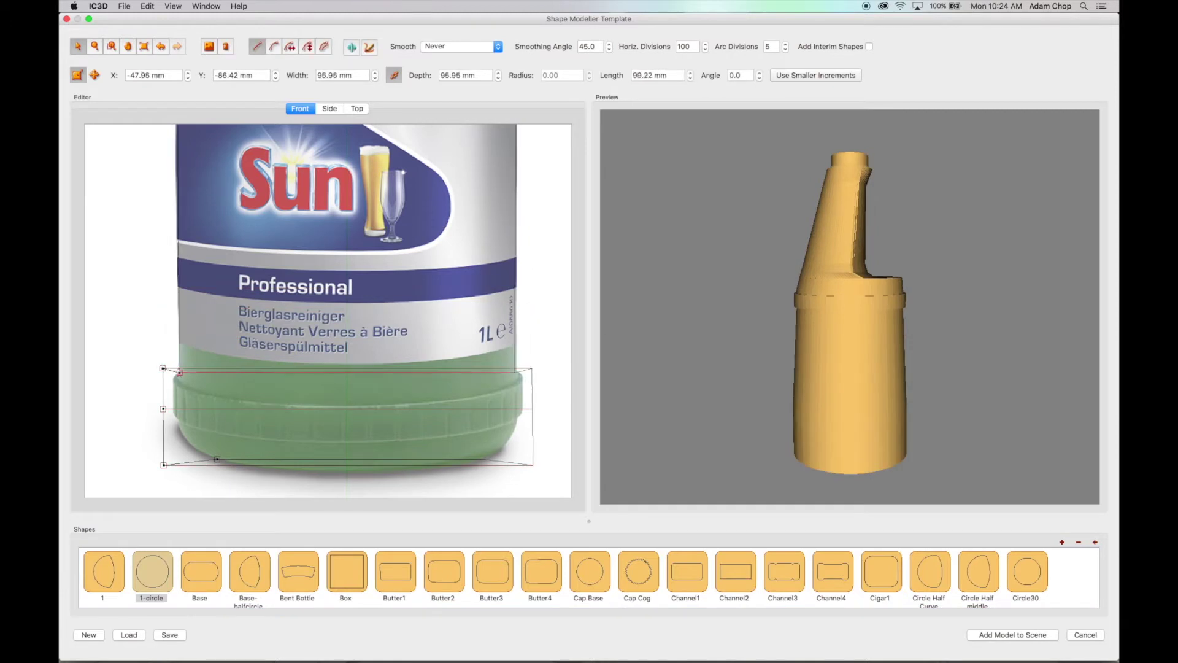
{"action": "key", "text": "super+shift+z"}
{"action": "key", "text": "super+shift+z"}
{"action": "key", "text": "super+shift+z"}
{"action": "key", "text": "super+shift+z"}
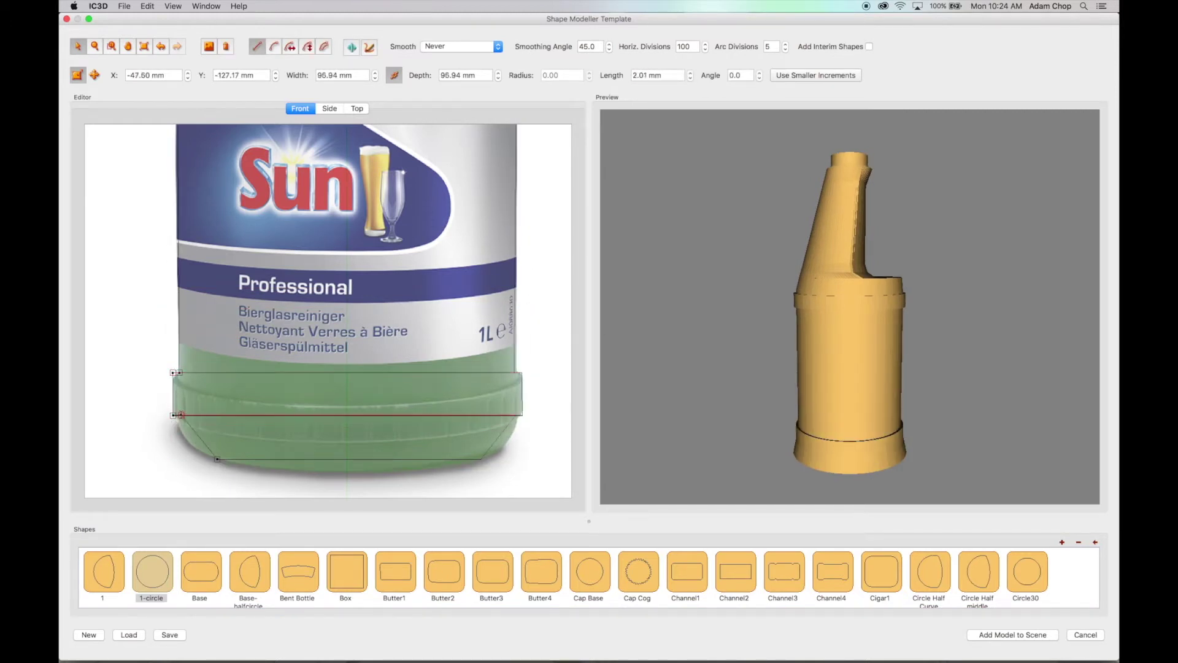
- Curve the profile between the lower band and the base into an arc of about 11.7 mm radius
{"action": "left_click_drag", "start_coordinate": [194, 442], "coordinate": [191, 445]}
{"action": "left_click_drag", "start_coordinate": [707, 350], "coordinate": [657, 350]}
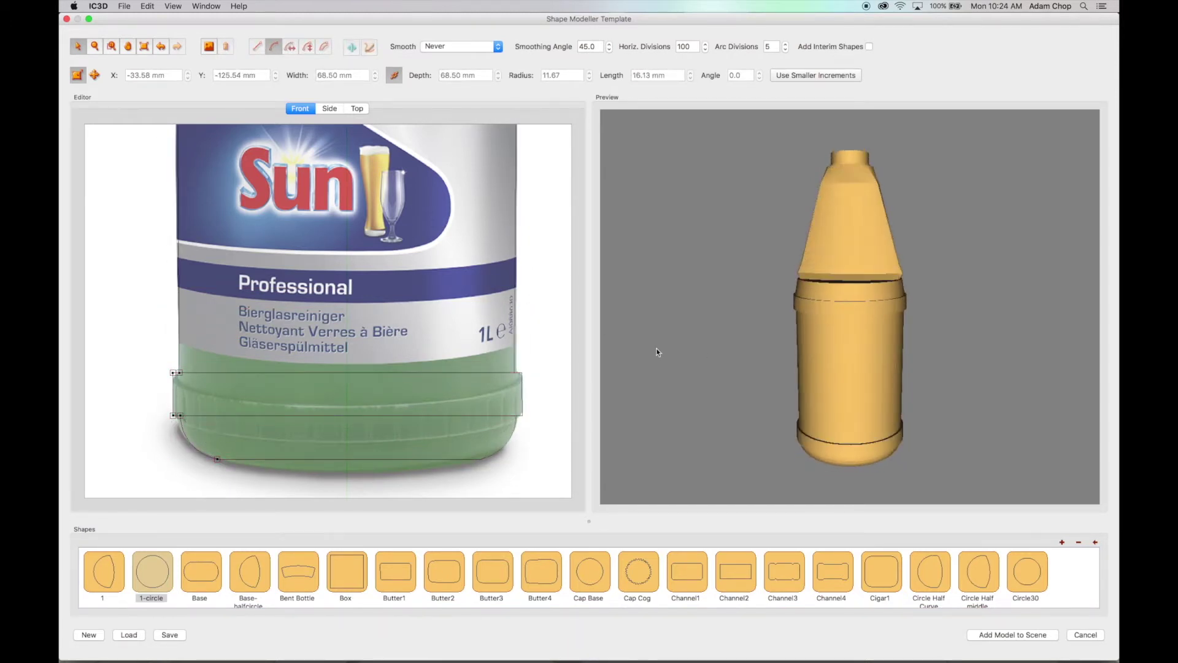
{"action": "left_click", "coordinate": [144, 46]}
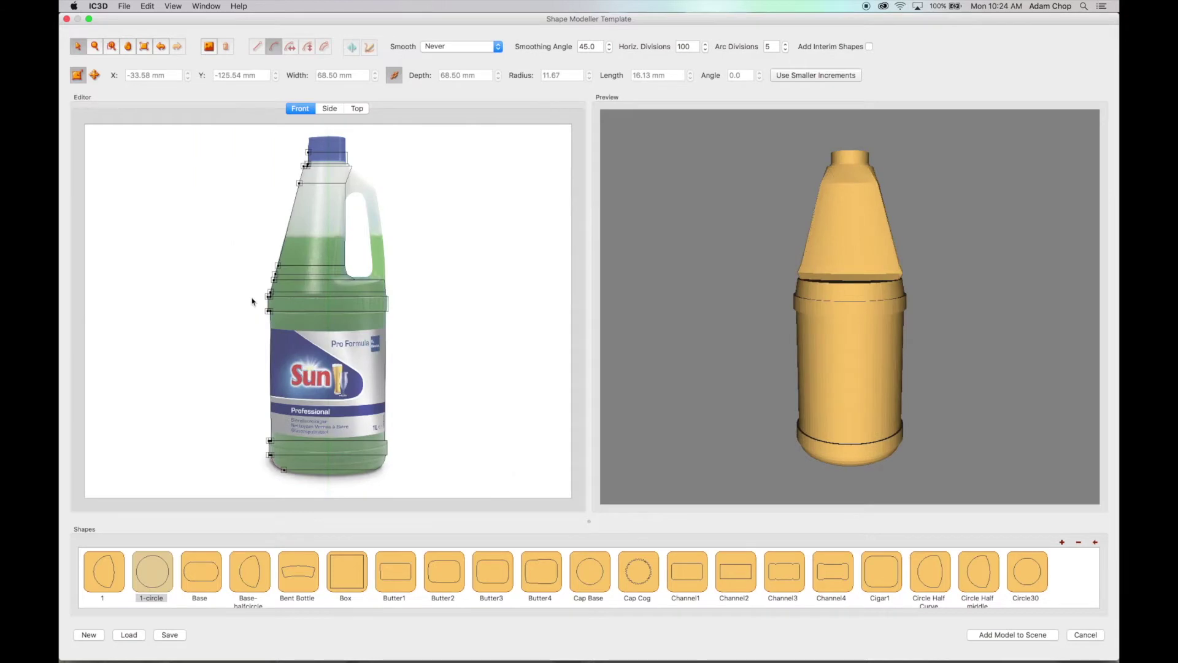
- In the side view, adjust the sections around the handle's base to an even taper, with the uppermost about 80 mm deep
{"action": "left_click", "coordinate": [330, 108]}
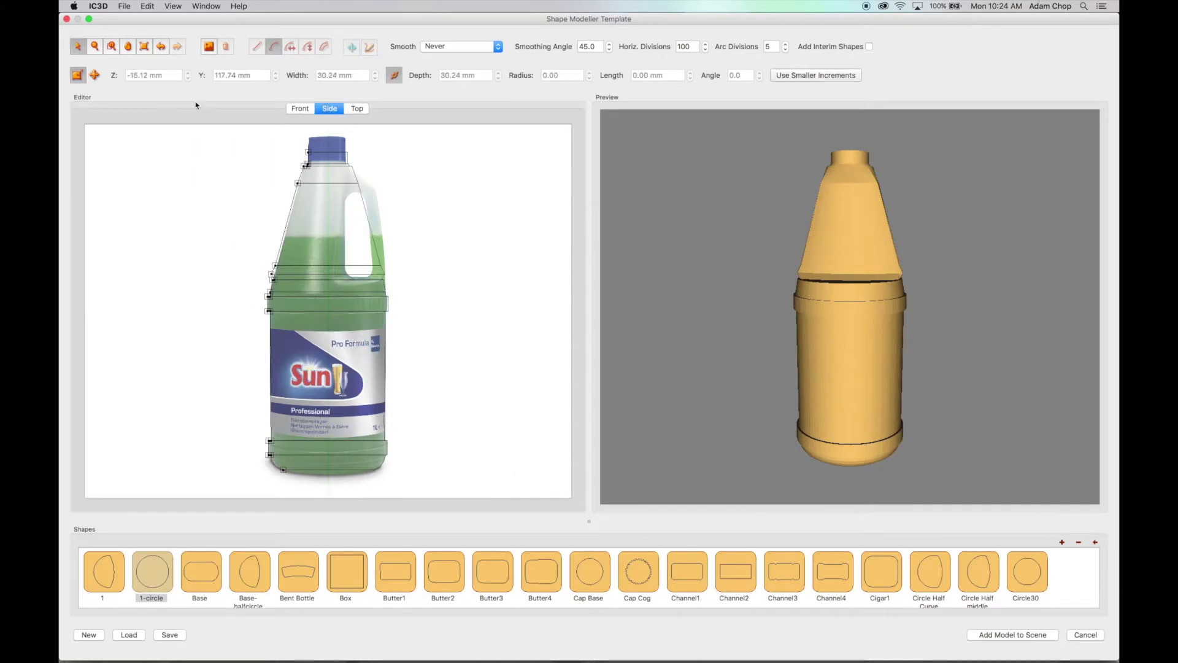
{"action": "left_click", "coordinate": [111, 46]}
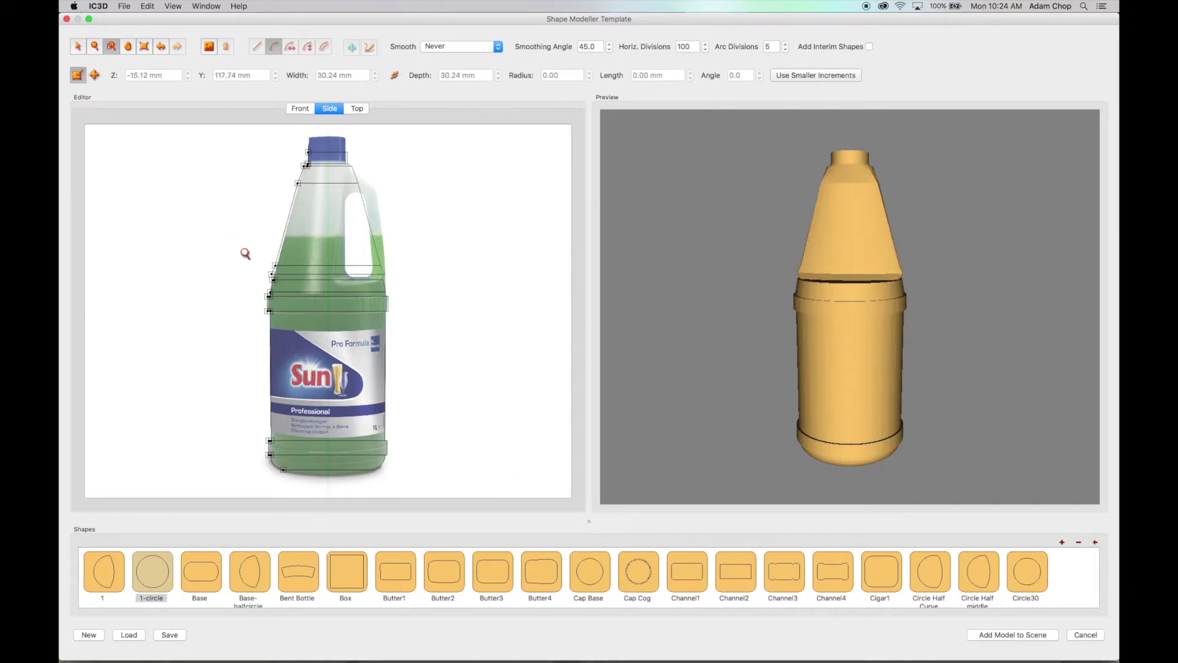
{"action": "left_click_drag", "start_coordinate": [246, 239], "coordinate": [398, 323]}
{"action": "left_click", "coordinate": [78, 46]}
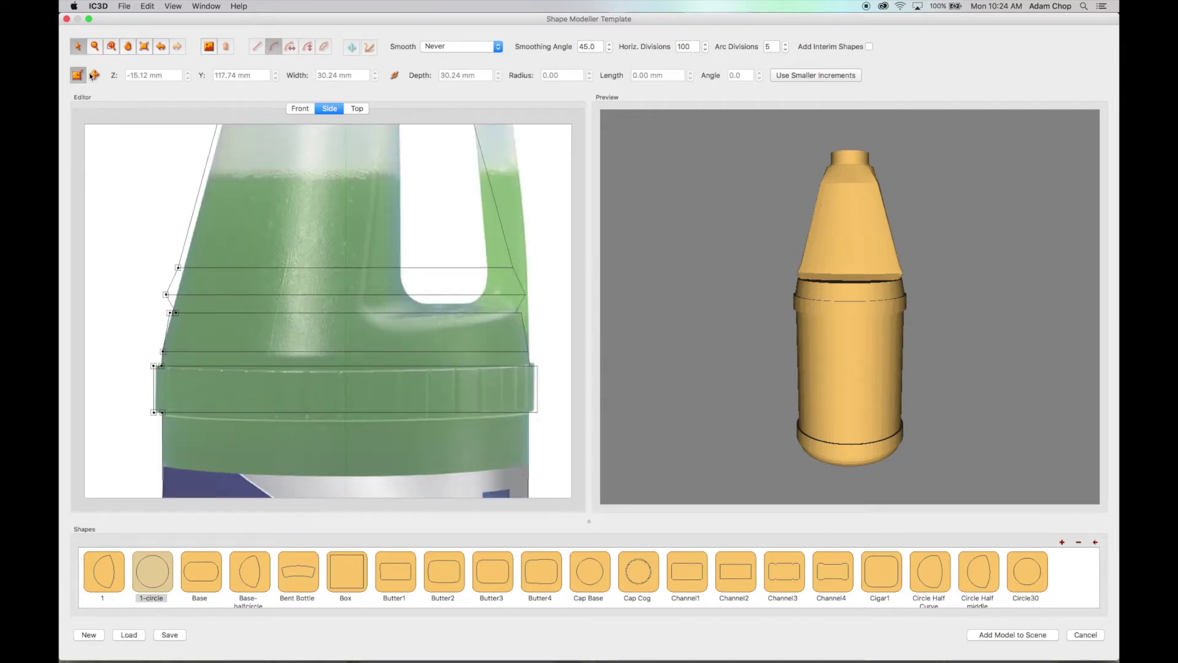
{"action": "left_click", "coordinate": [175, 295]}
{"action": "left_click_drag", "start_coordinate": [175, 295], "coordinate": [173, 291]}
{"action": "left_click", "coordinate": [170, 313]}
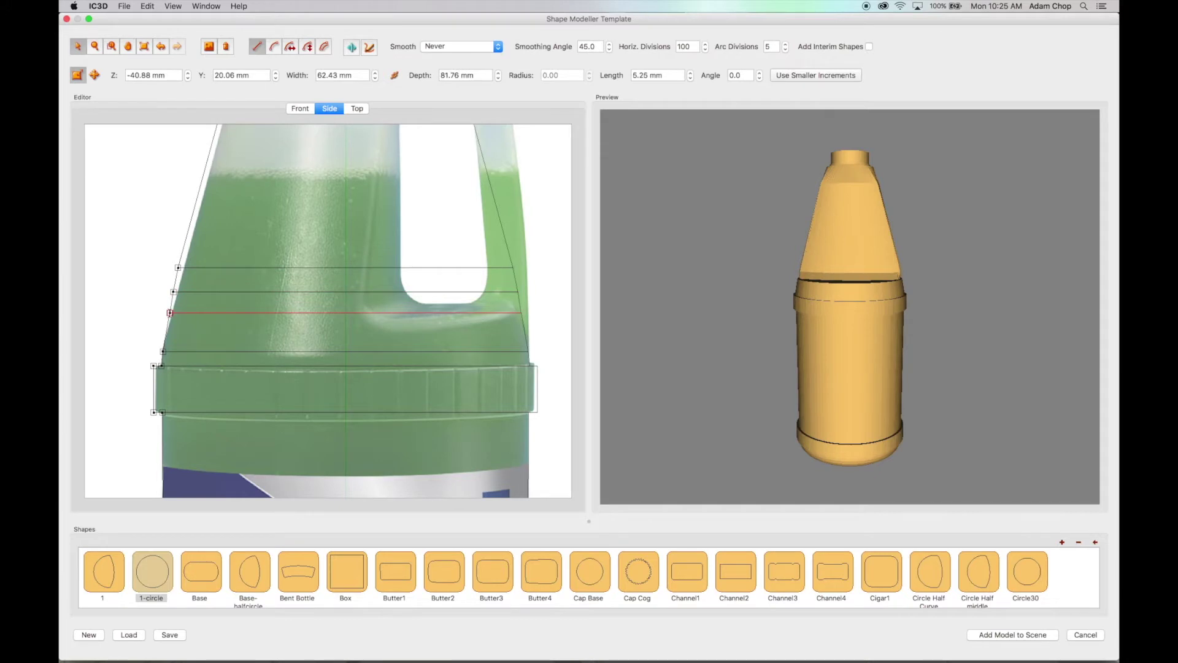
{"action": "left_click", "coordinate": [174, 291]}
{"action": "left_click", "coordinate": [178, 267]}
{"action": "left_click_drag", "start_coordinate": [685, 299], "coordinate": [720, 301]}
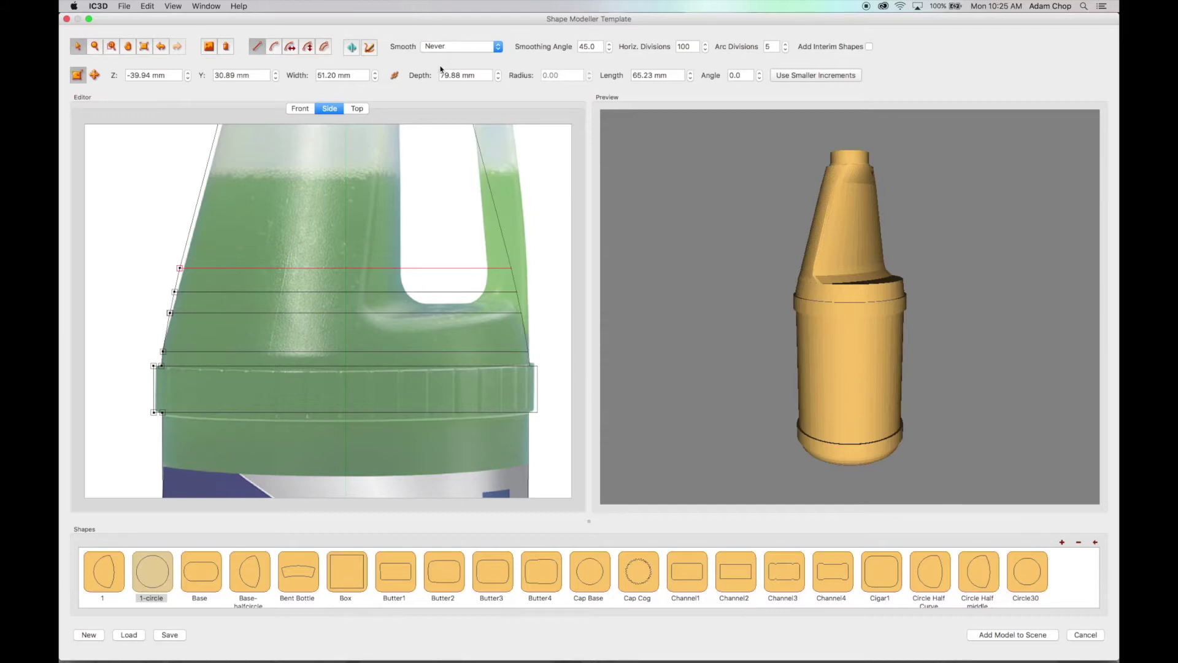
- Set smoothing to Final Model Only with interim shapes enabled, and add the bottle model to the scene
{"action": "left_click", "coordinate": [437, 46]}
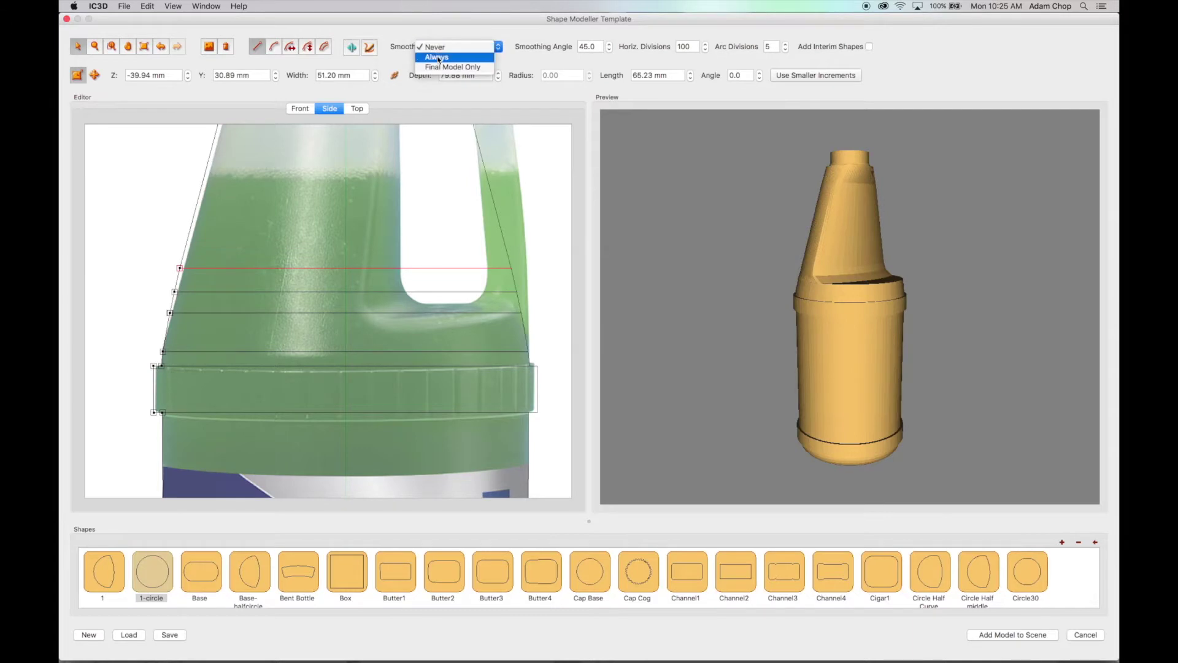
{"action": "left_click", "coordinate": [438, 67]}
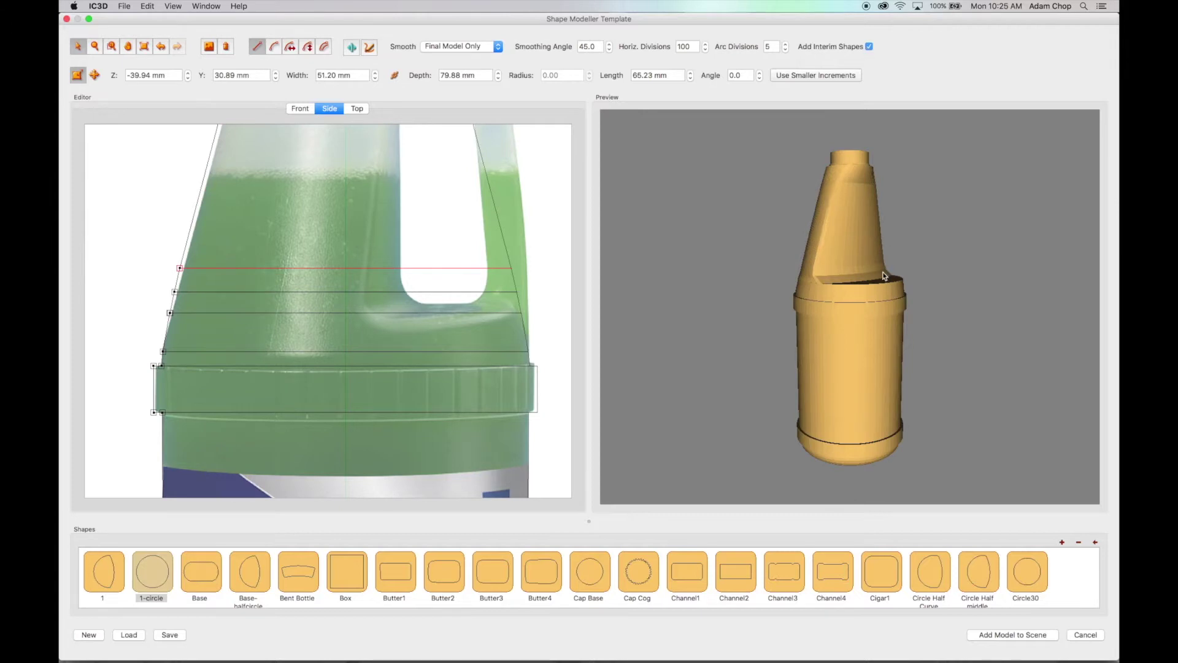
{"action": "mouse_move", "coordinate": [883, 275]}
{"action": "left_mouse_down"}
{"action": "mouse_move", "coordinate": [927, 270]}
{"action": "mouse_move", "coordinate": [884, 275]}
{"action": "left_mouse_up"}
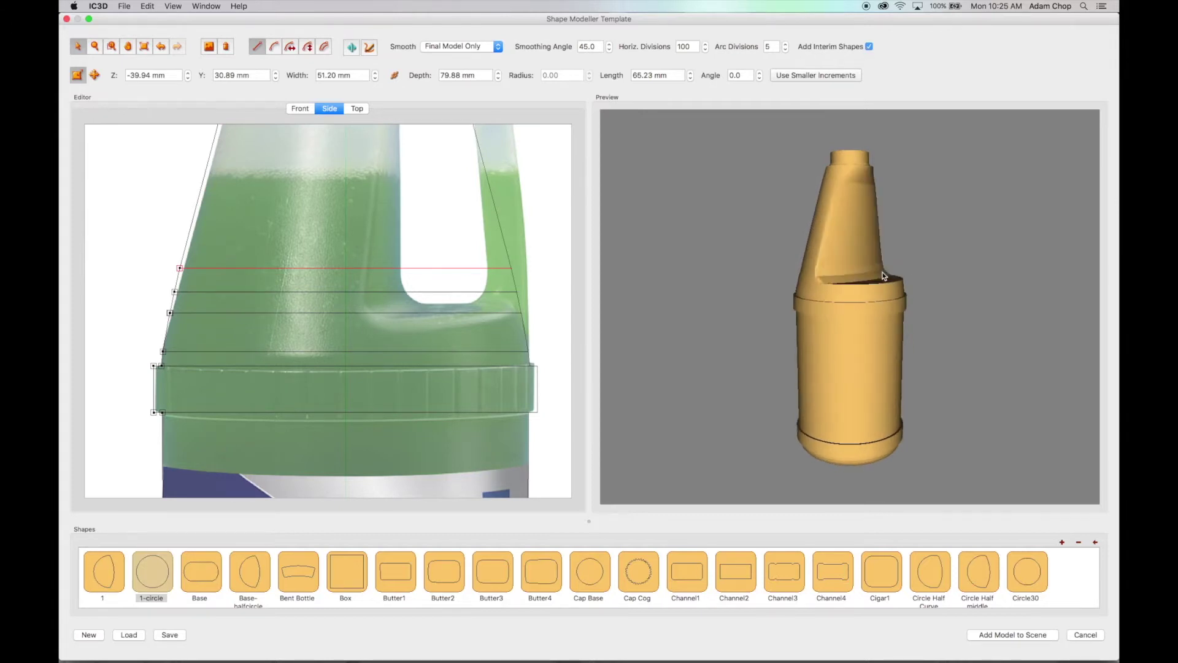
{"action": "left_click", "coordinate": [1009, 635]}
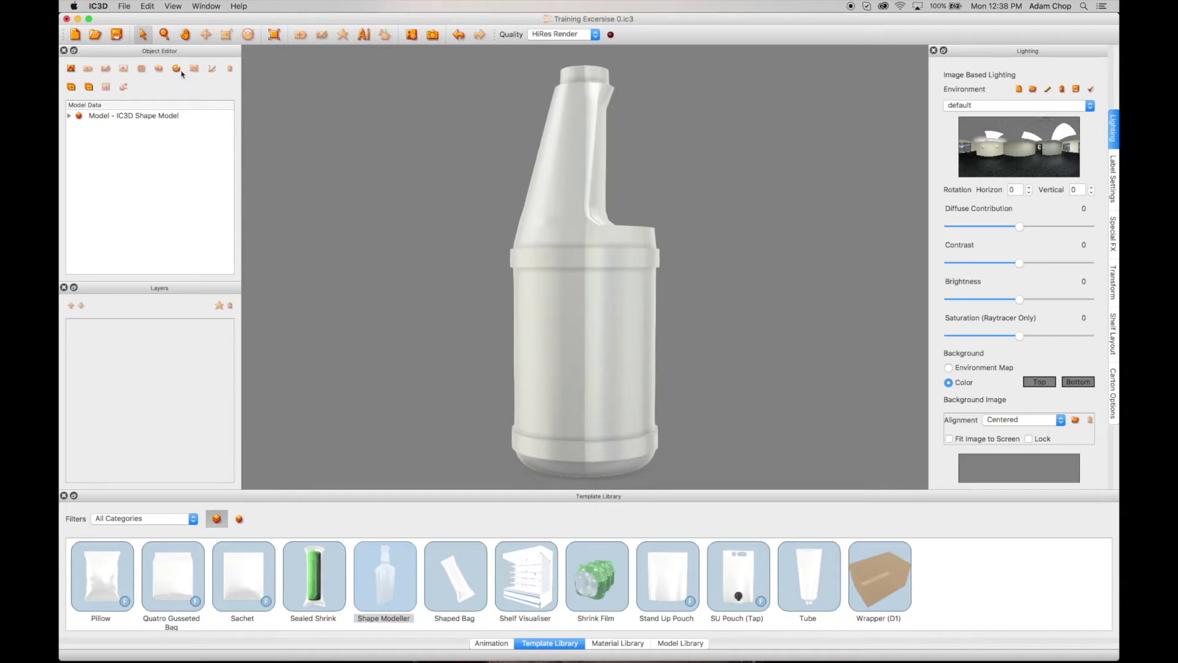
- Create a cylinder primitive 50 mm wide, high and deep with 16 divisions around its circumference
{"action": "left_click", "coordinate": [177, 70]}
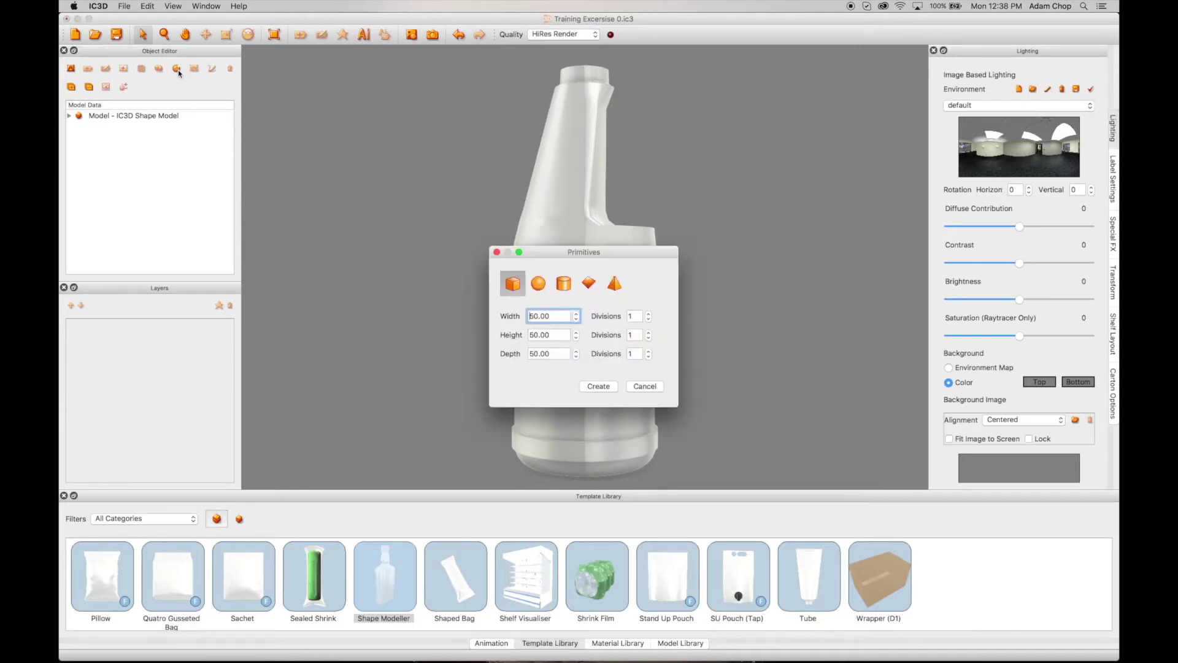
{"action": "left_click", "coordinate": [540, 283]}
{"action": "left_click", "coordinate": [565, 285]}
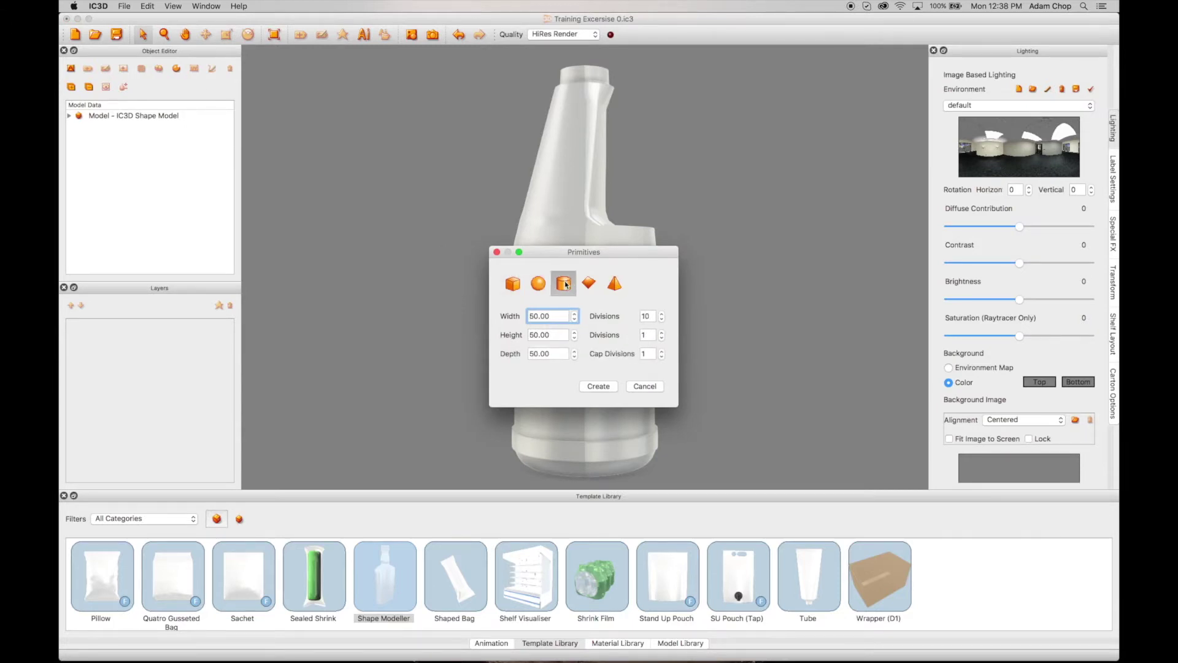
{"action": "left_click", "coordinate": [590, 284]}
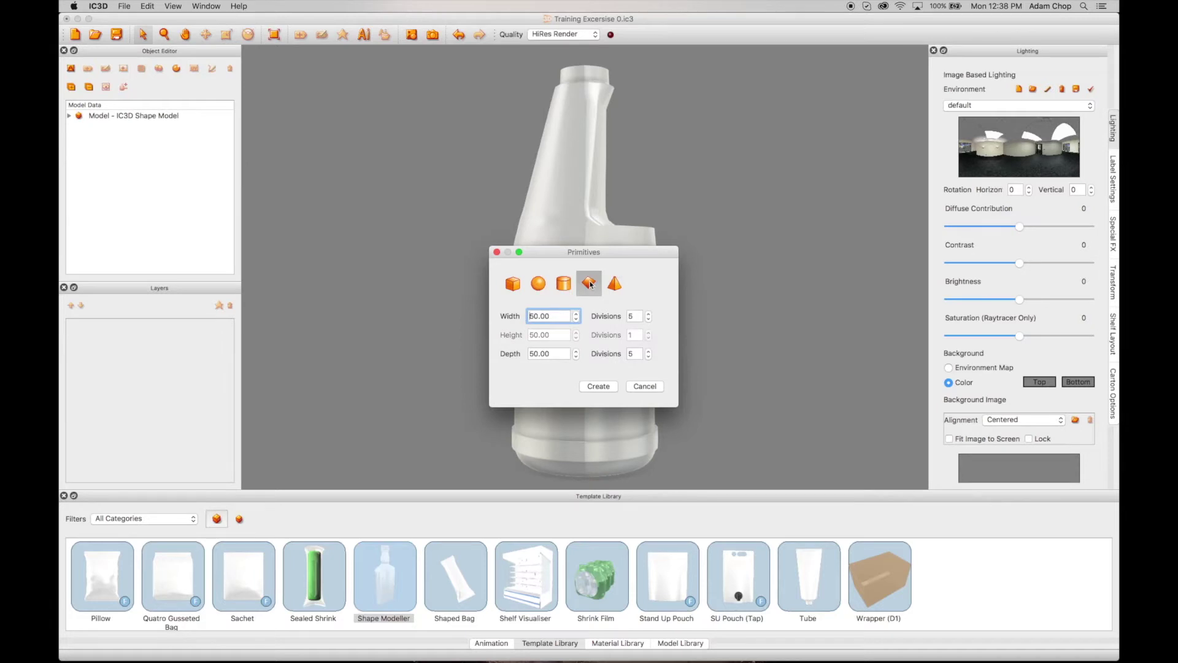
{"action": "left_click", "coordinate": [613, 286]}
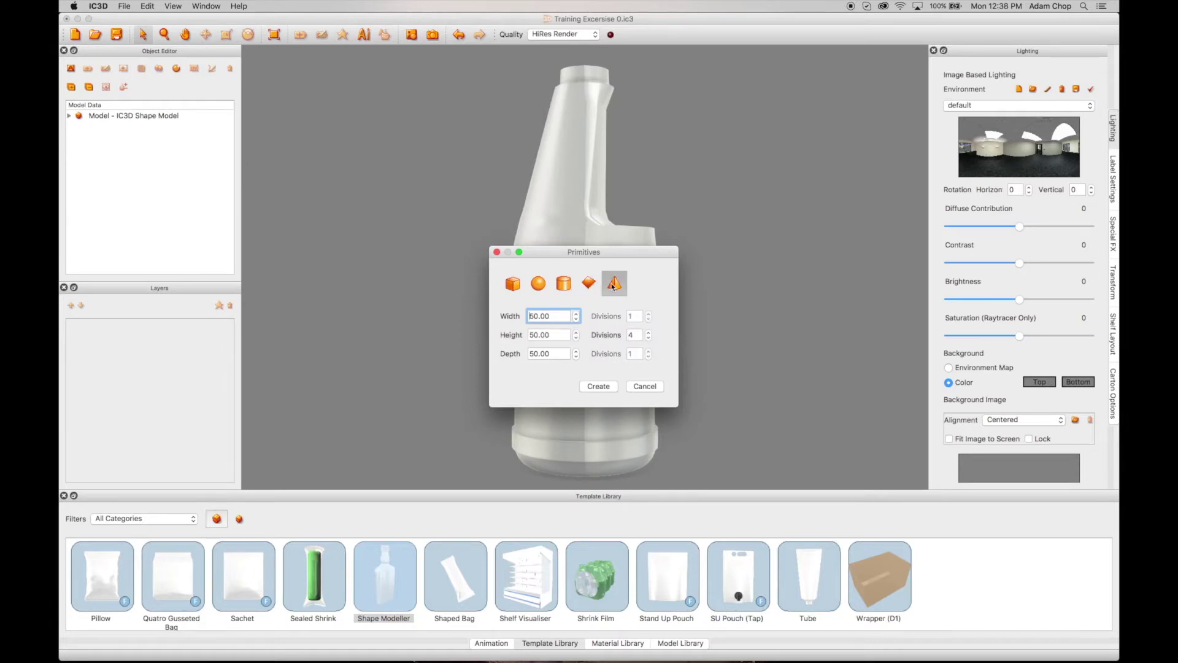
{"action": "left_click", "coordinate": [564, 286]}
{"action": "left_click", "coordinate": [650, 316]}
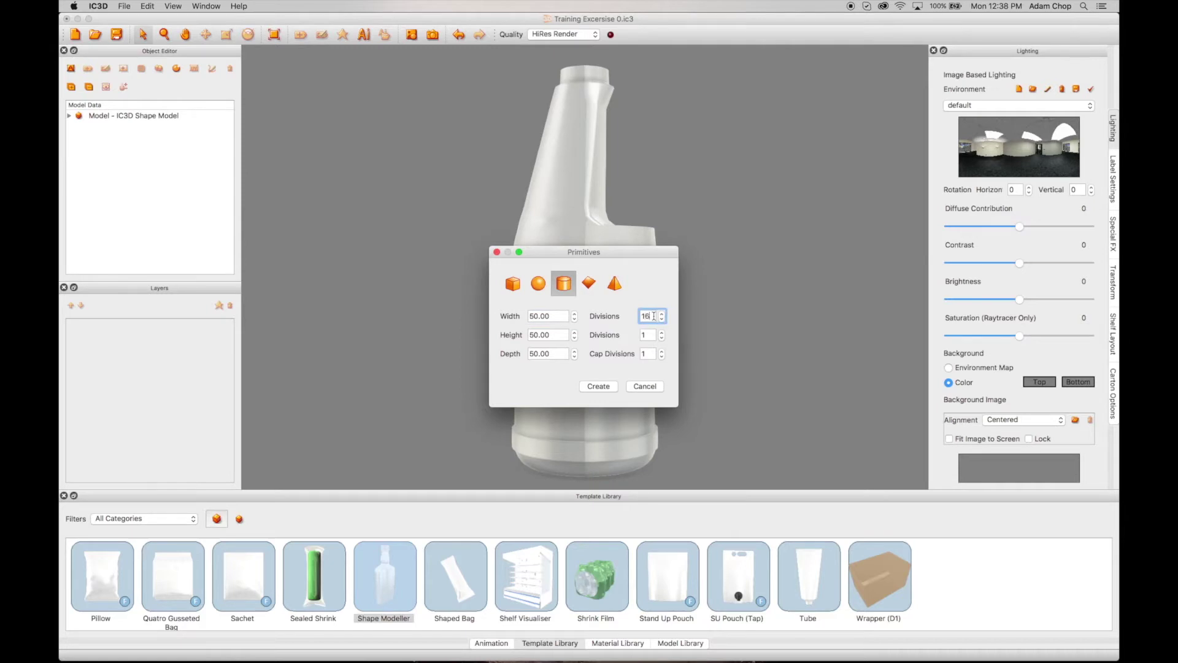
{"action": "key", "text": "Tab"}
{"action": "left_click", "coordinate": [605, 387]}
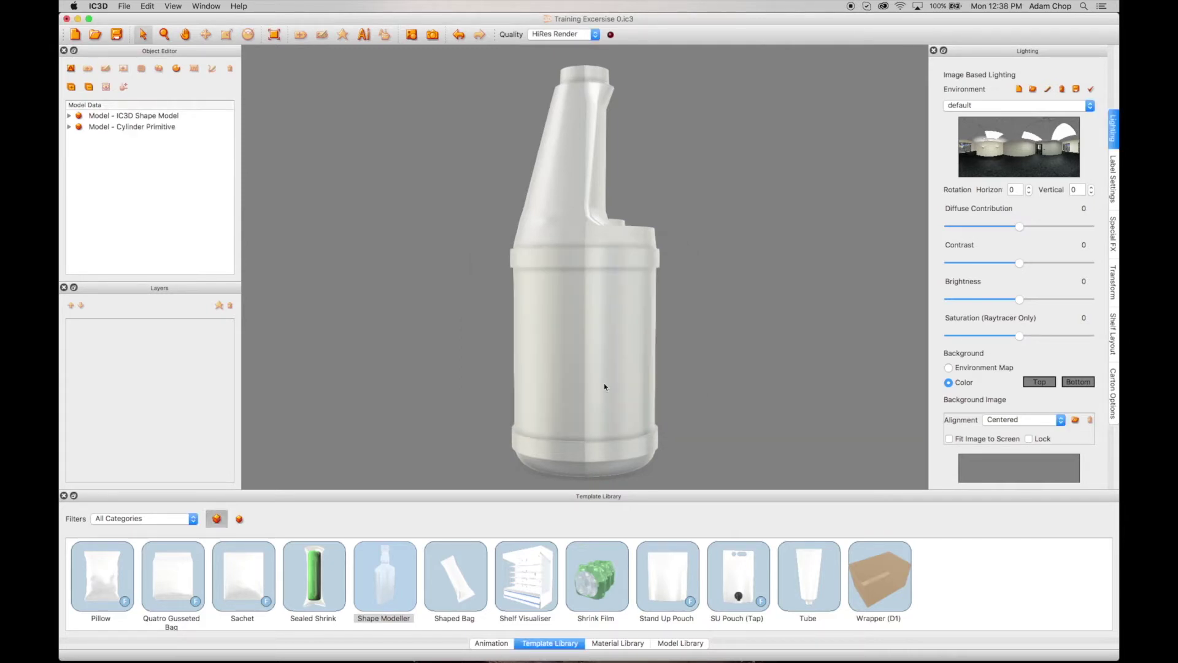
{"action": "left_click_drag", "start_coordinate": [623, 183], "coordinate": [596, 197]}
{"action": "left_click", "coordinate": [600, 236]}
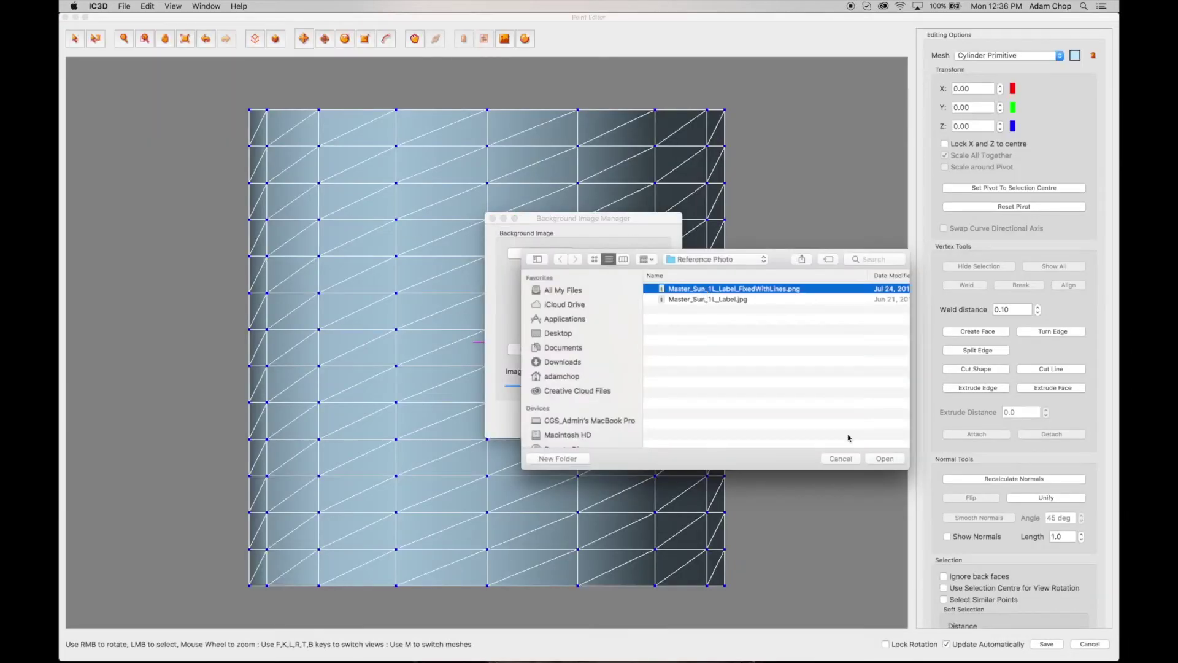
- Set the Master_Sun_1L_Label_FixedWithLines.png background image to X position -85.99 mm, width 174.98 mm and Y position about -153 mm
{"action": "triple_click", "coordinate": [610, 272]}
{"action": "type", "text": "-85.99"}
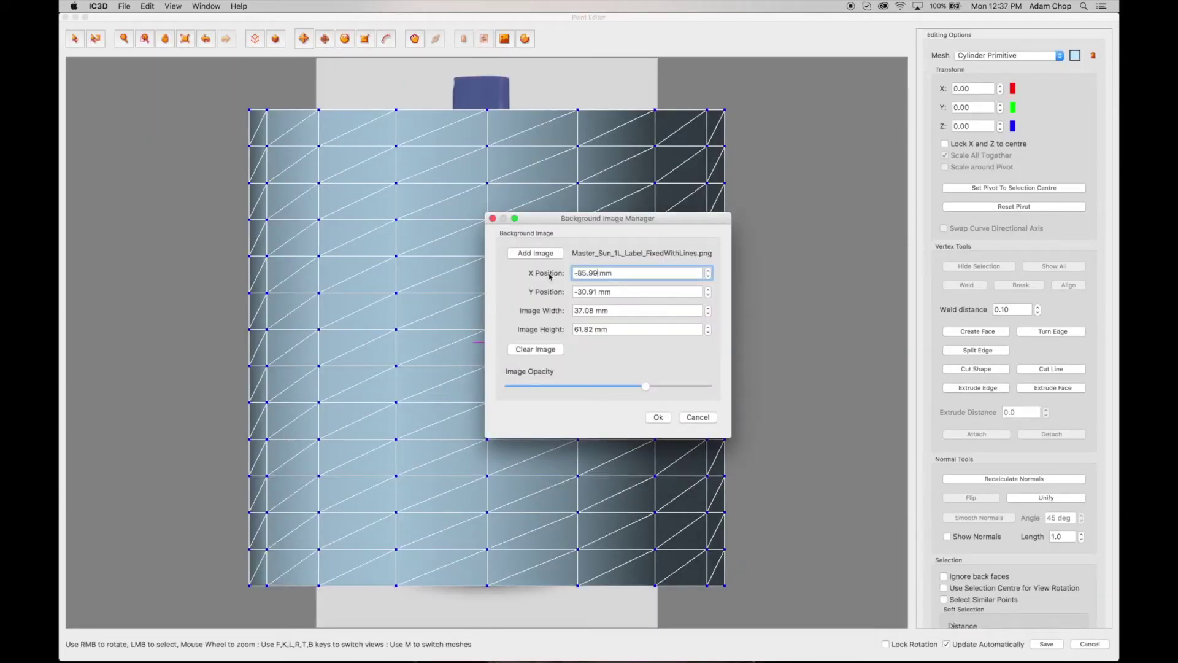
{"action": "key", "text": "Tab"}
{"action": "type", "text": "174.98"}
{"action": "key", "text": "shift+Tab"}
{"action": "type", "text": "-153."}
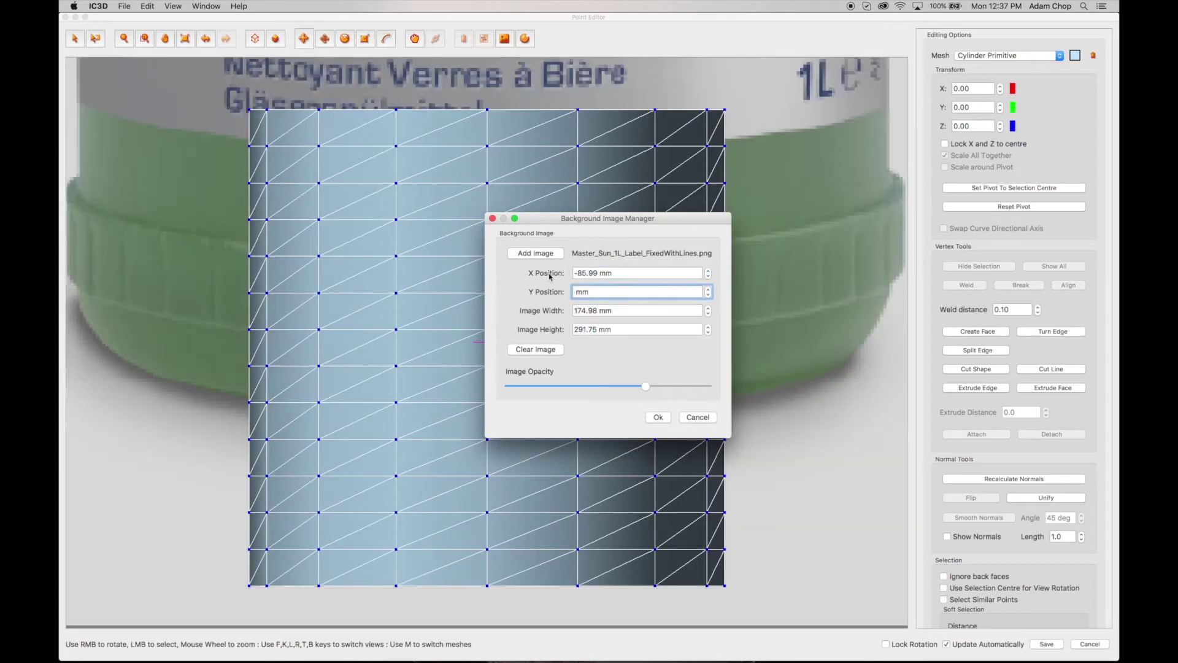
{"action": "left_click", "coordinate": [658, 417]}
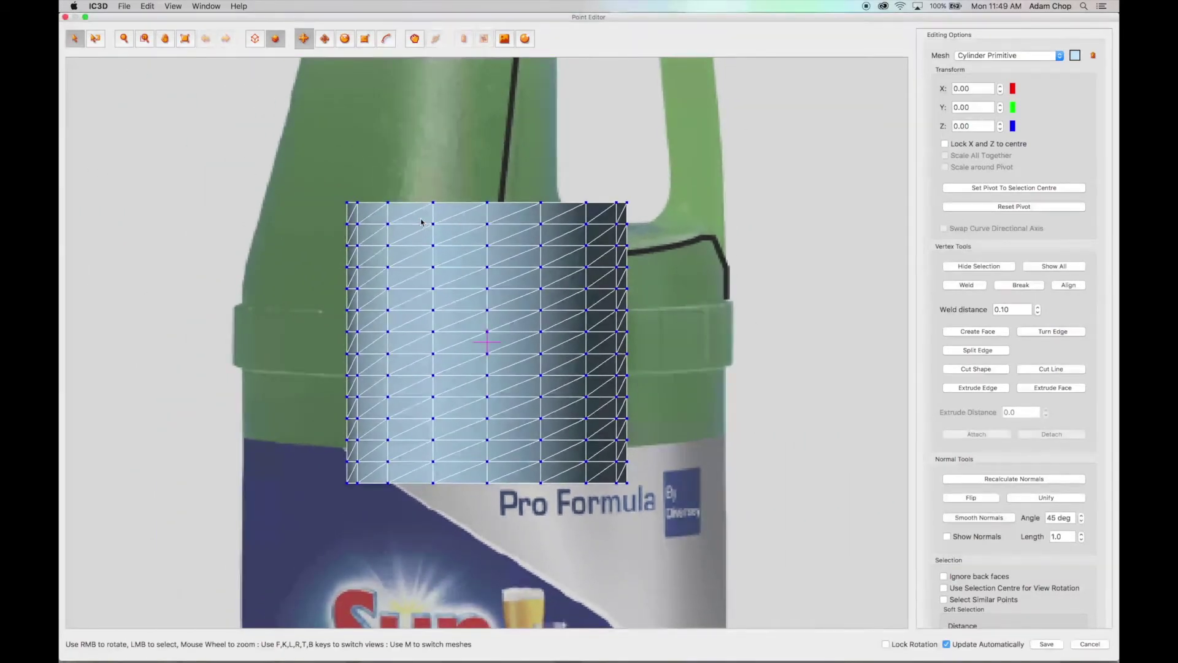
- In the top view, rotate the whole cylinder about its Y axis until its flat sides line up with the X and Z axes
{"action": "key", "text": "t"}
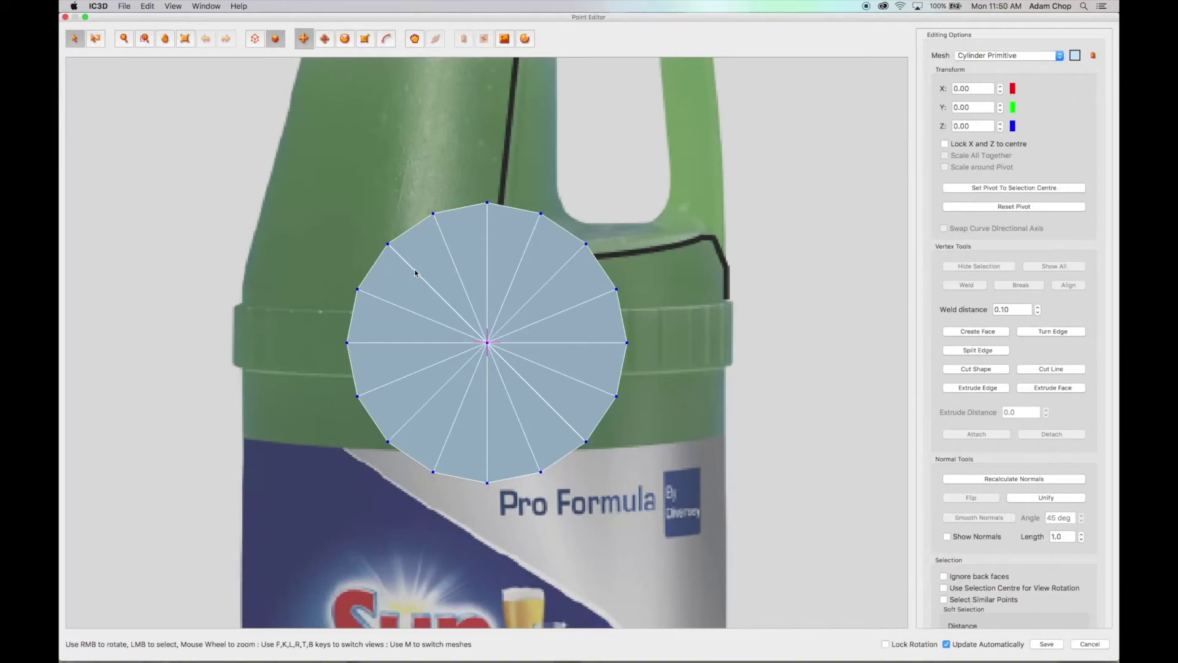
{"action": "left_click_drag", "start_coordinate": [659, 522], "coordinate": [658, 522]}
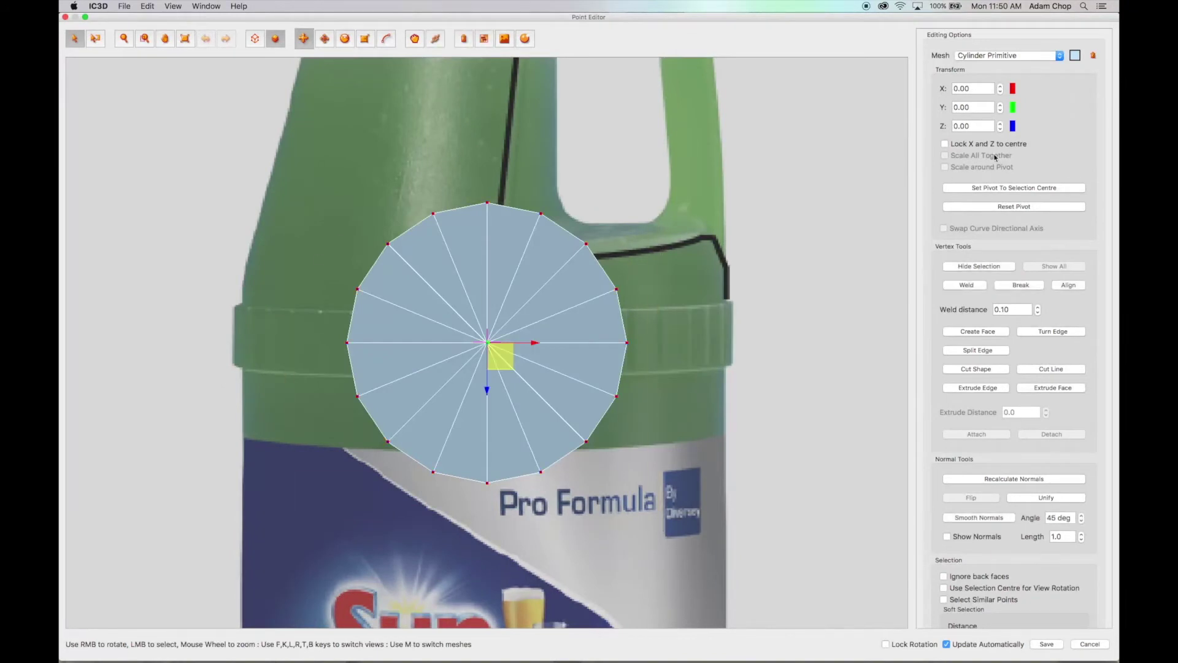
{"action": "left_click", "coordinate": [345, 38]}
{"action": "left_click", "coordinate": [1000, 106]}
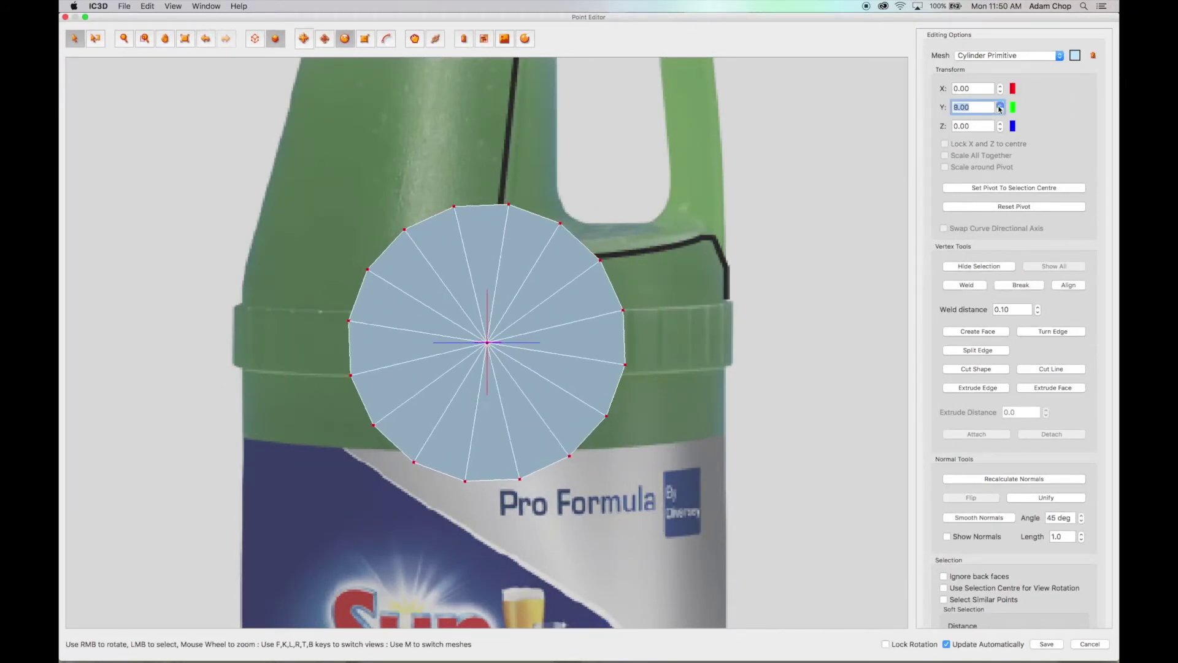
{"action": "left_click", "coordinate": [786, 386]}
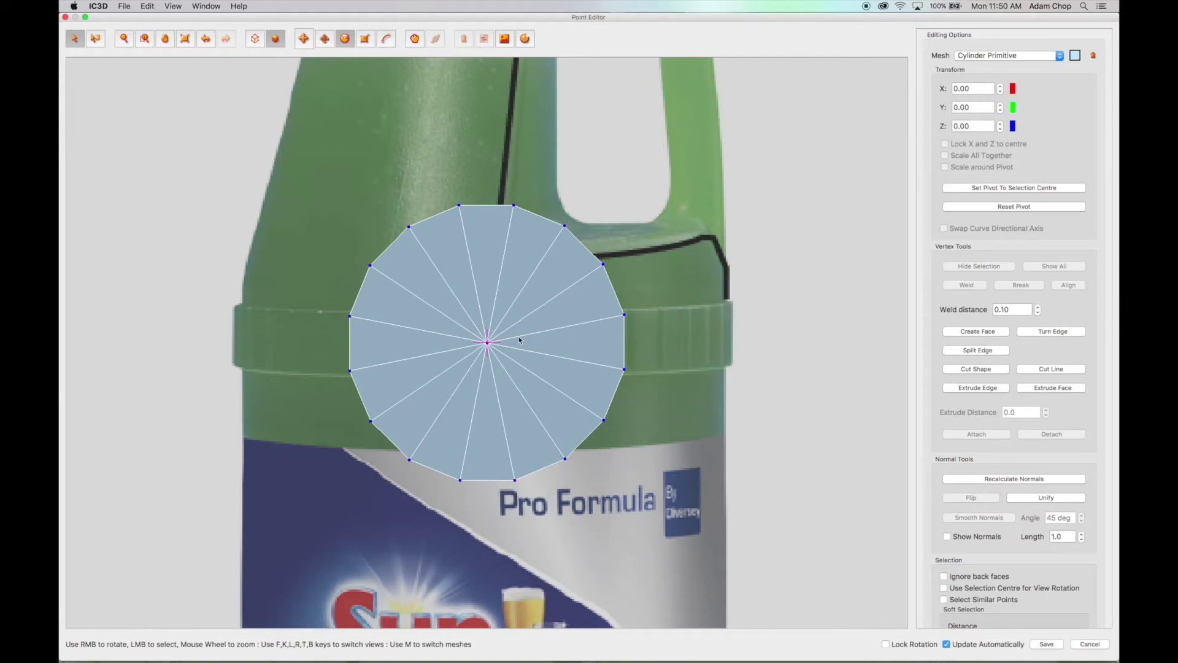
- Stretch the cylinder's cross-section into a rounded rectangle, moving its back half to Z about -30.3 and its left half to X about -29.2
{"action": "left_click_drag", "start_coordinate": [661, 365], "coordinate": [660, 175]}
{"action": "key", "text": "w"}
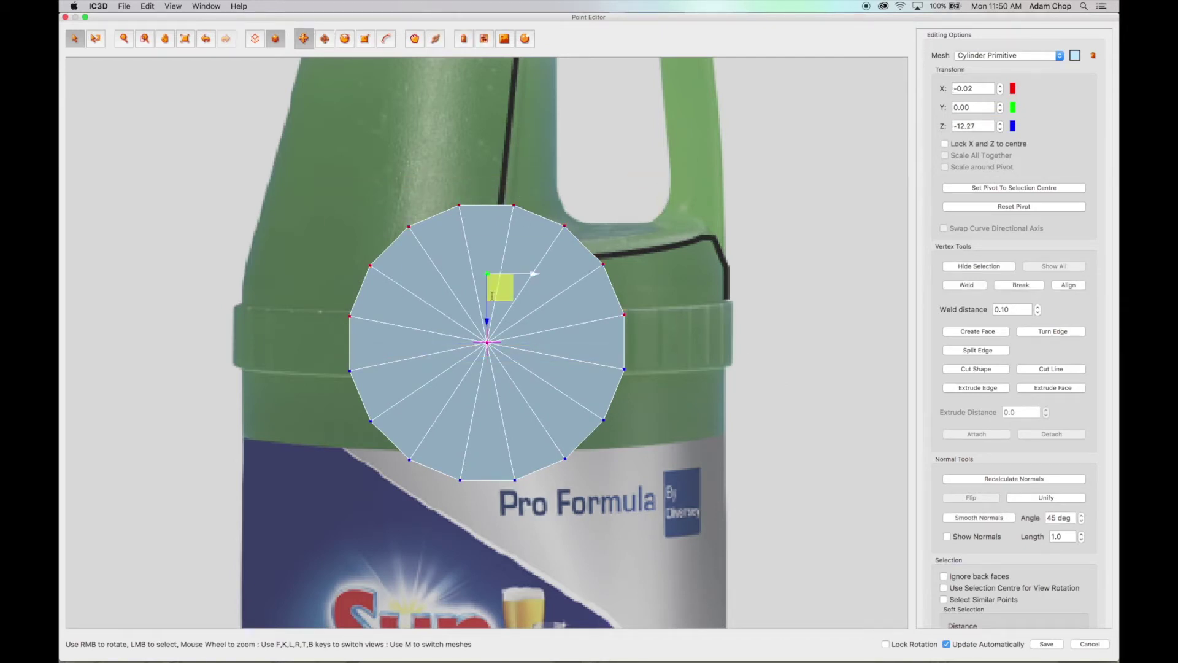
{"action": "left_click_drag", "start_coordinate": [487, 322], "coordinate": [487, 220]}
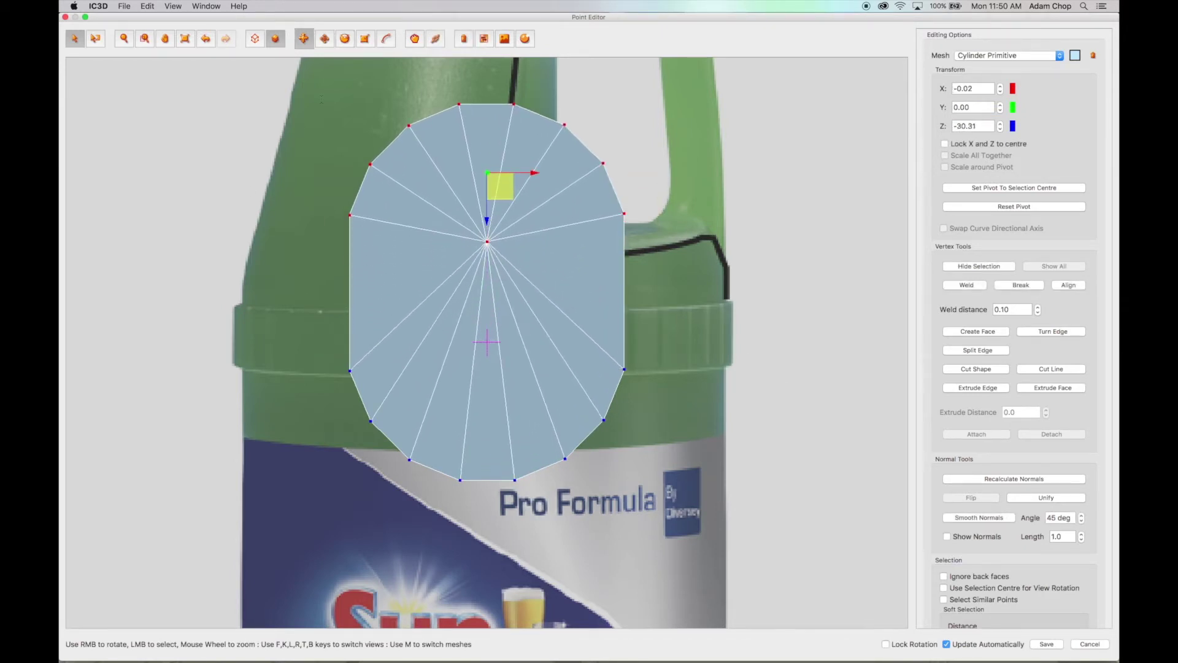
{"action": "left_click_drag", "start_coordinate": [292, 79], "coordinate": [503, 536]}
{"action": "left_click_drag", "start_coordinate": [462, 294], "coordinate": [370, 293]}
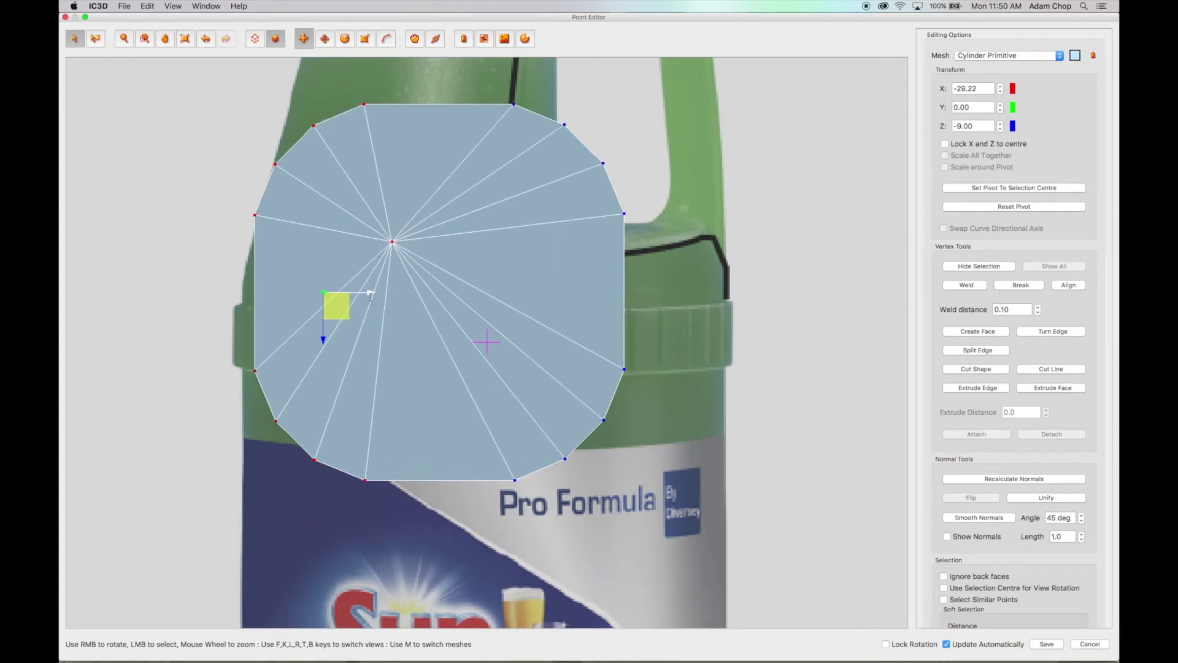
{"action": "left_click", "coordinate": [393, 252]}
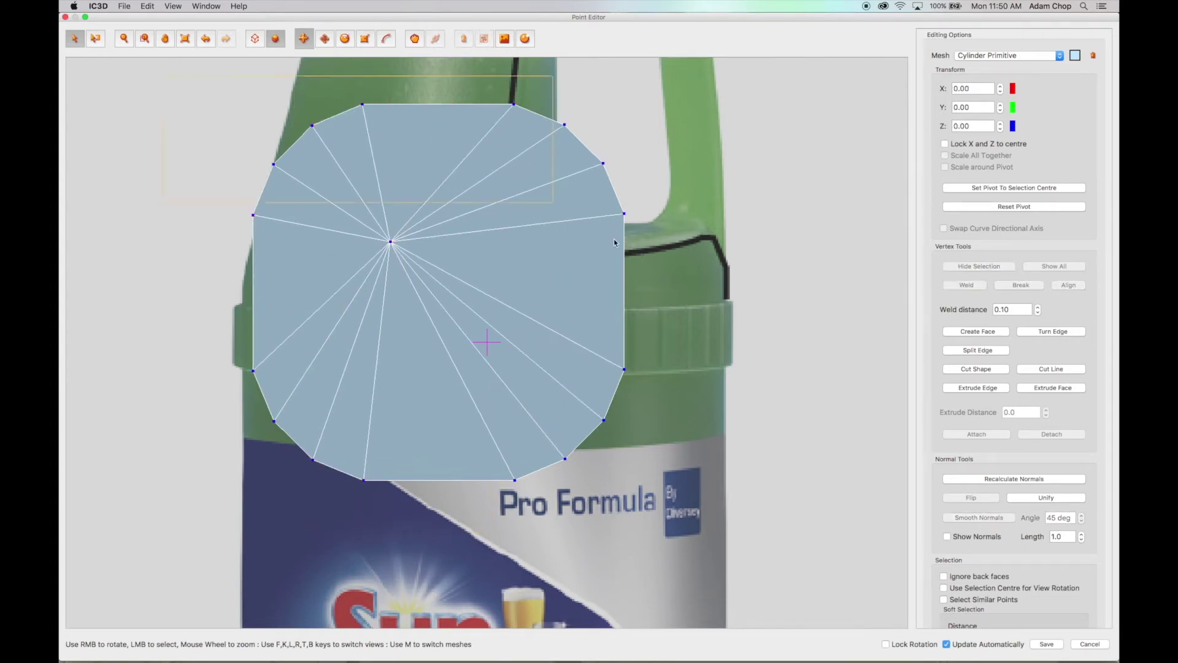
- Scale the entire rounded cross-section down to roughly half its width and depth in the top view
{"action": "left_click_drag", "start_coordinate": [682, 355], "coordinate": [682, 355]}
{"action": "left_click", "coordinate": [364, 38]}
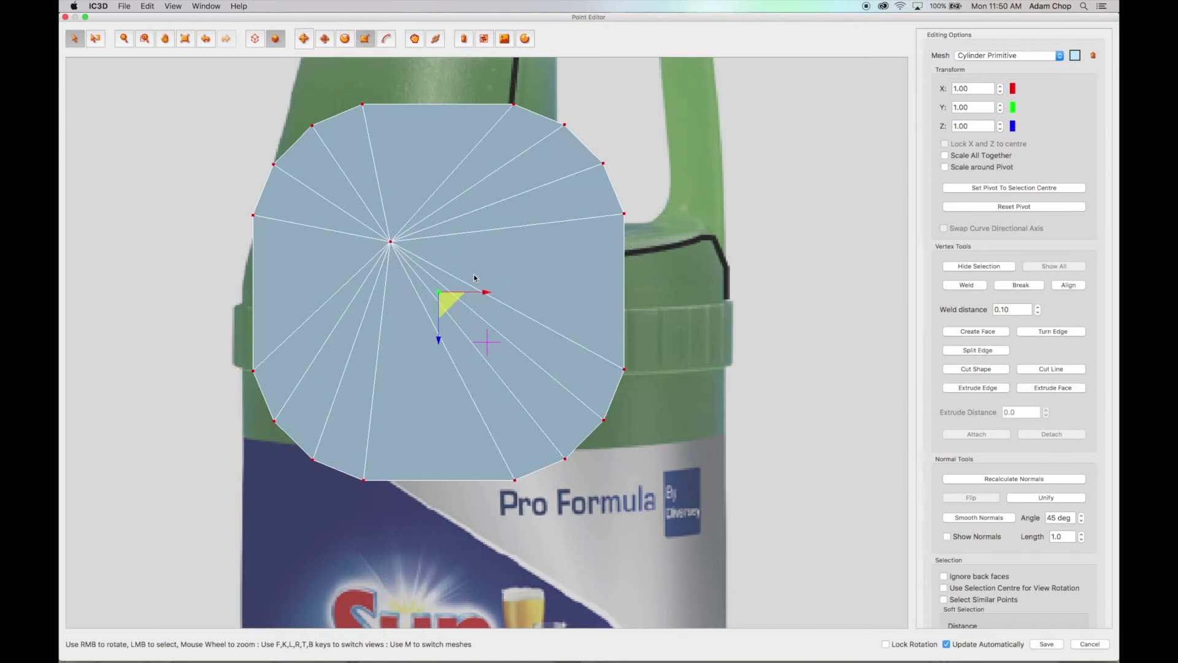
{"action": "left_click_drag", "start_coordinate": [485, 295], "coordinate": [460, 295]}
{"action": "left_click_drag", "start_coordinate": [438, 340], "coordinate": [438, 174]}
{"action": "left_click_drag", "start_coordinate": [483, 296], "coordinate": [387, 297]}
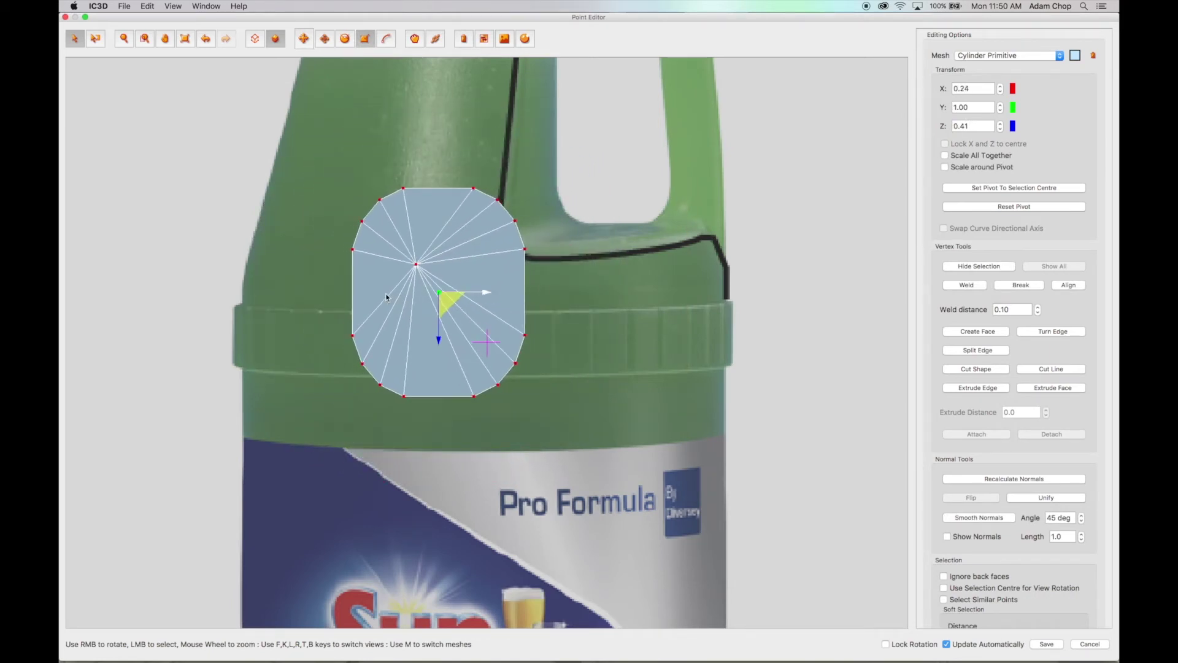
{"action": "left_click", "coordinate": [558, 234]}
- Select all points of the cylinder and rotate the mesh a quarter turn about the Y axis
{"action": "key", "text": "f"}
{"action": "right_click_drag", "start_coordinate": [561, 302], "coordinate": [559, 327]}
{"action": "left_click_drag", "start_coordinate": [625, 493], "coordinate": [259, 93]}
{"action": "left_click", "coordinate": [344, 39]}
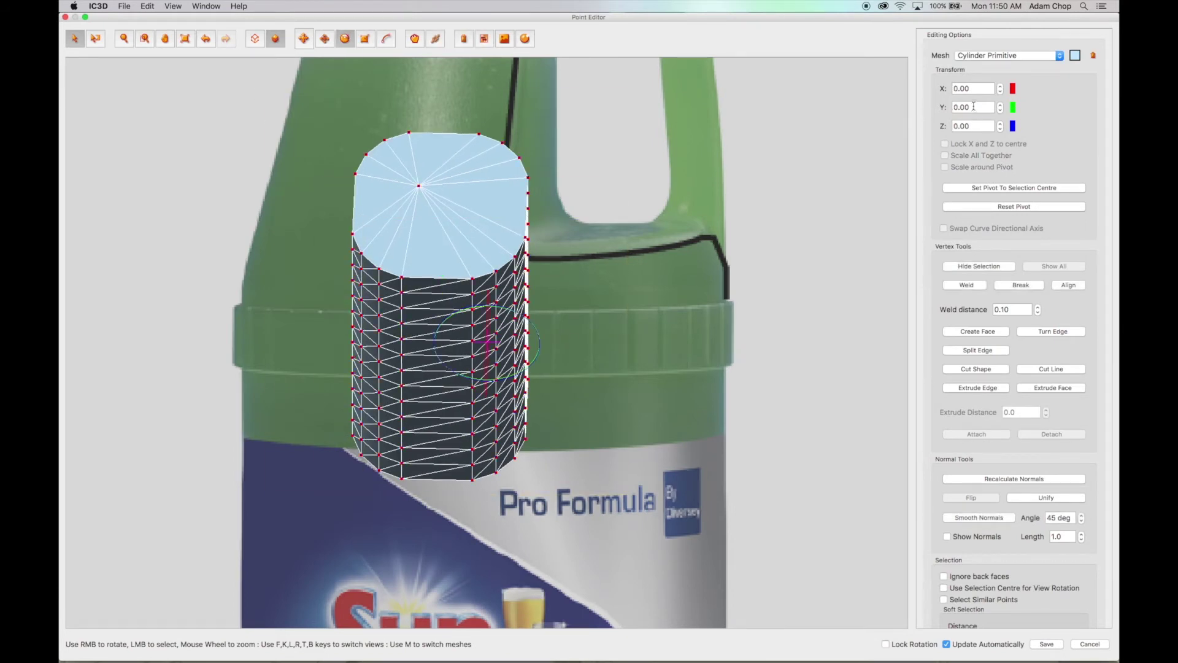
{"action": "key", "text": "Return"}
{"action": "left_click", "coordinate": [738, 270]}
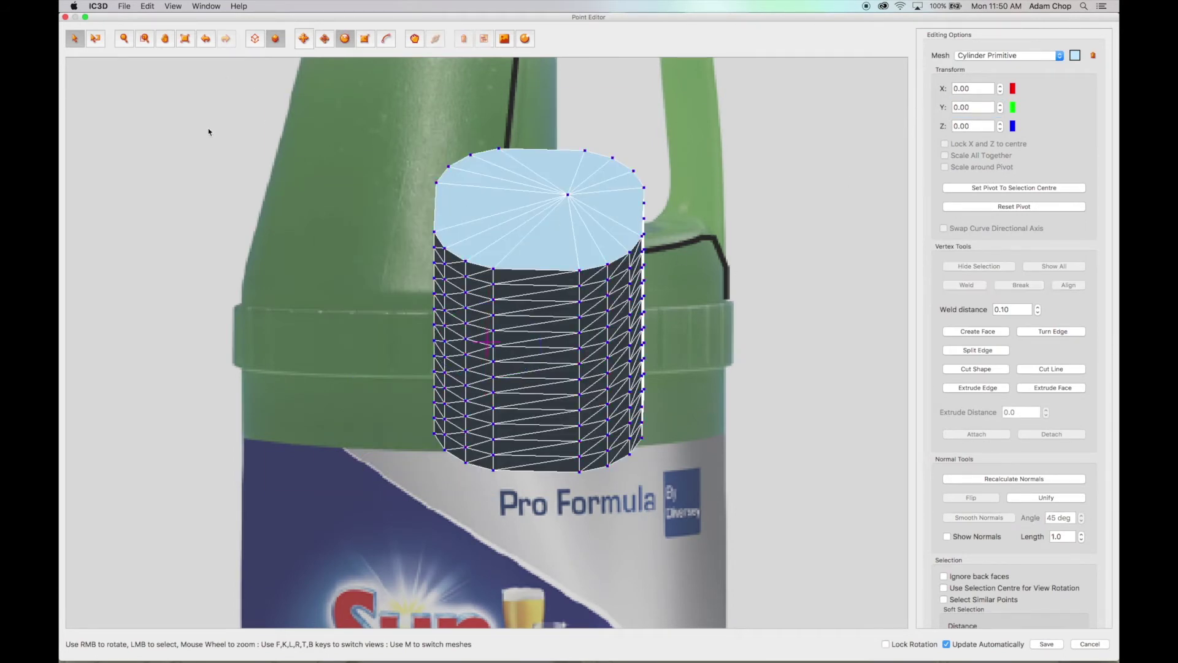
- Delete the cap faces of the cylinder to leave an open tube
{"action": "key", "text": "t"}
{"action": "left_click_drag", "start_coordinate": [596, 314], "coordinate": [596, 314]}
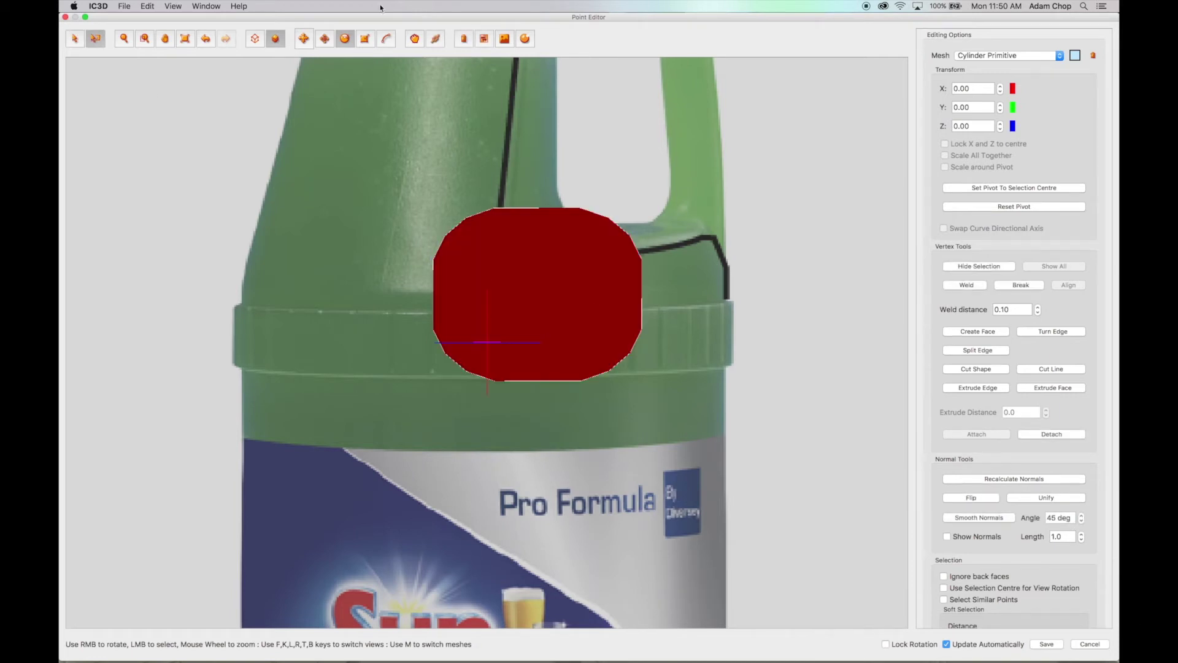
{"action": "key", "text": "Delete"}
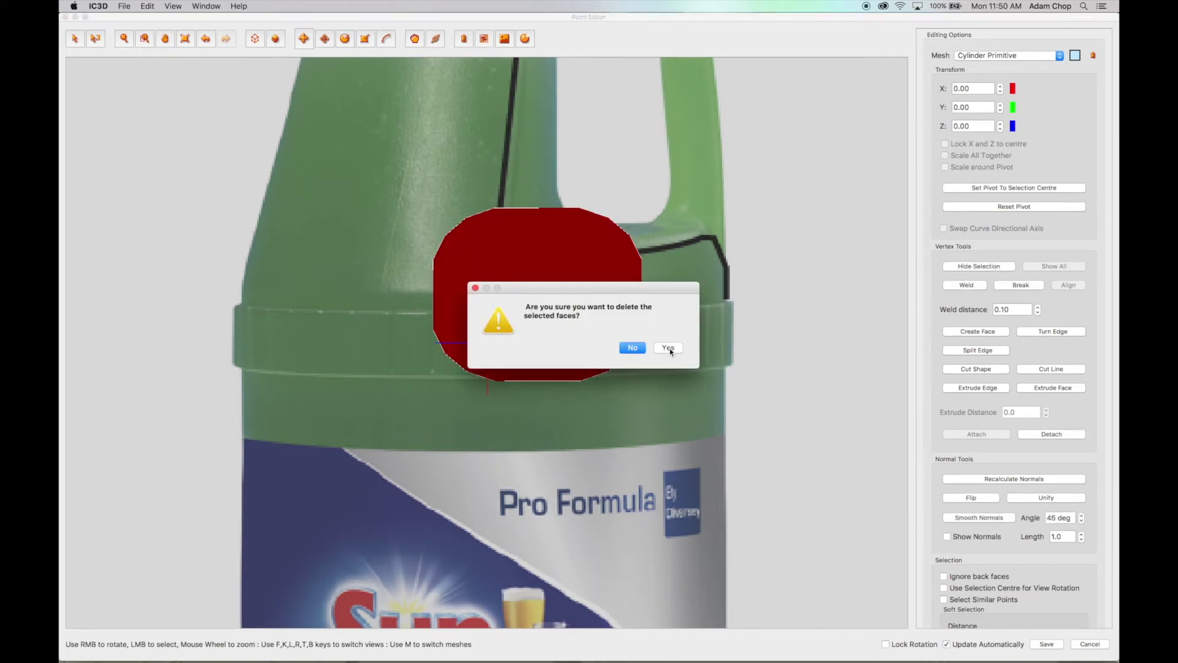
{"action": "left_click", "coordinate": [668, 348]}
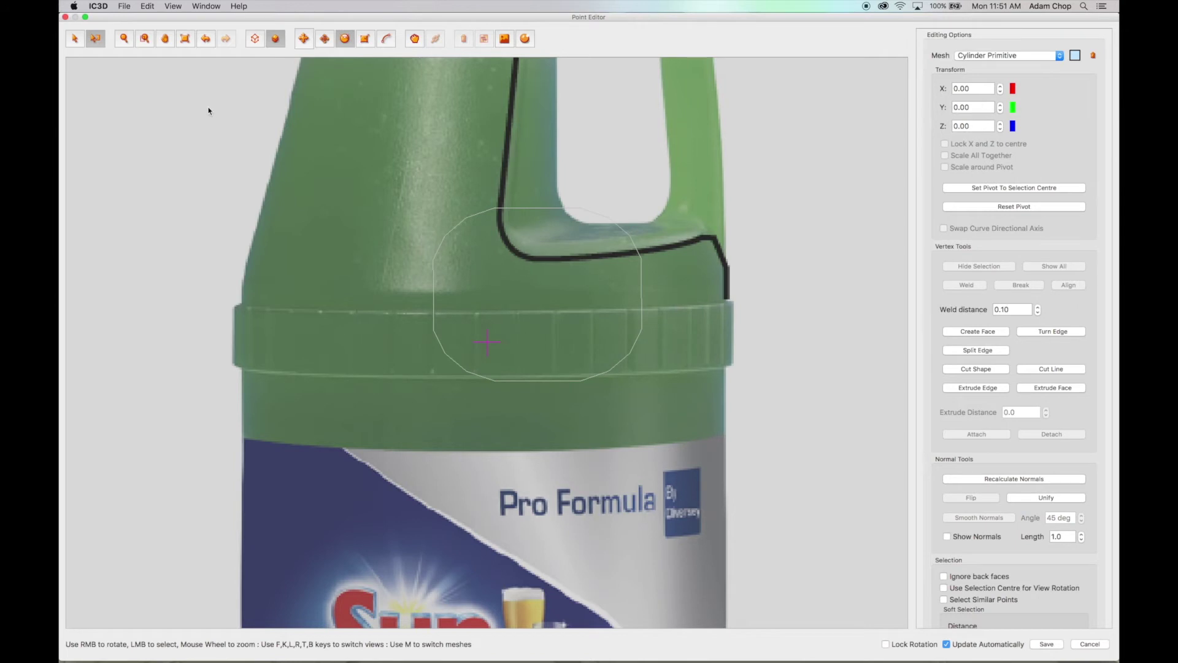
- In the wireframe front view, move the tube onto the outer bar of the photo's handle and scale it down to the bar's width
{"action": "key", "text": "f"}
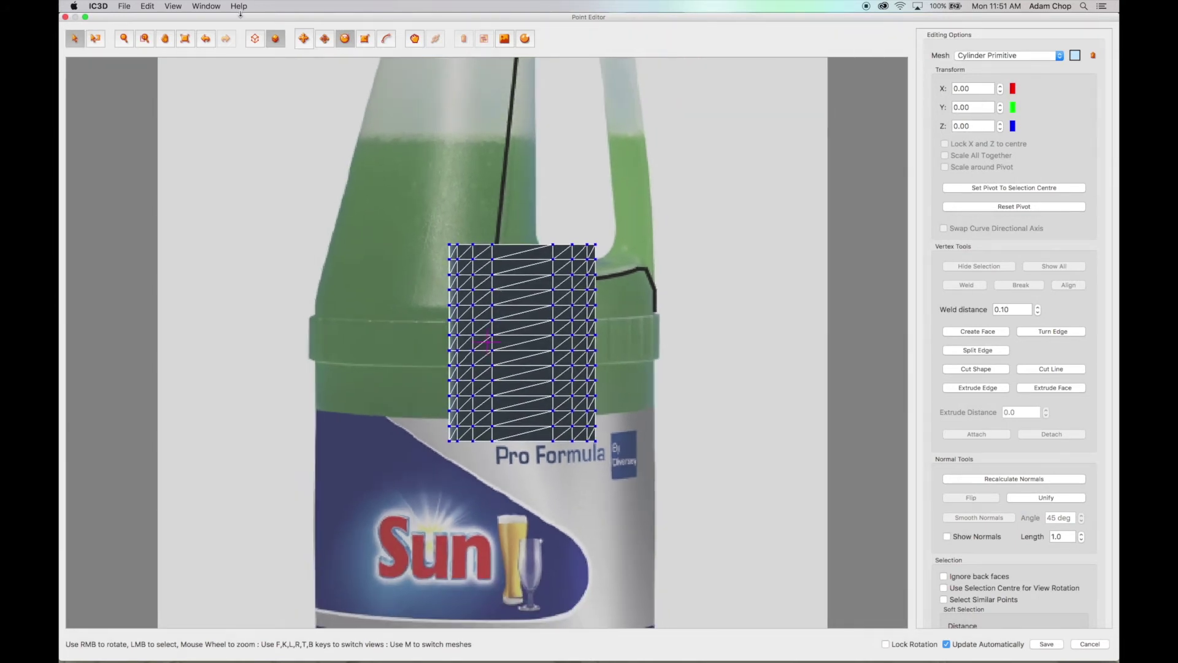
{"action": "left_click", "coordinate": [254, 39]}
{"action": "left_click_drag", "start_coordinate": [646, 478], "coordinate": [646, 478]}
{"action": "scroll", "coordinate": [647, 478], "scroll_direction": "down", "scroll_amount": 4}
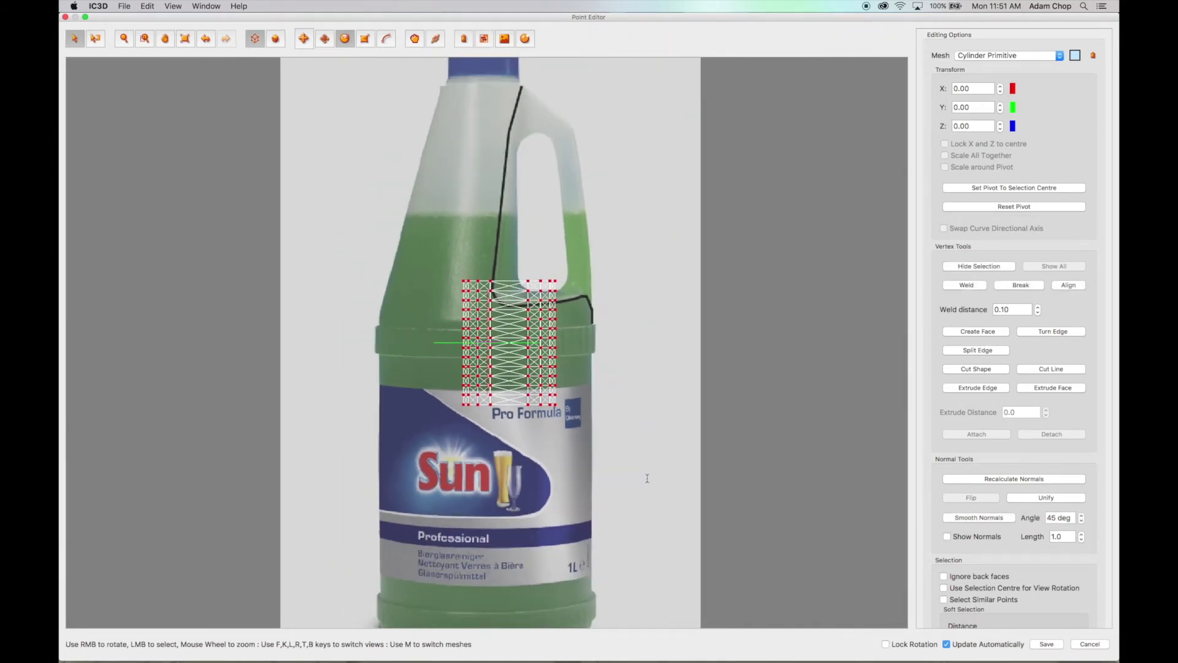
{"action": "key", "text": "w"}
{"action": "left_click_drag", "start_coordinate": [517, 327], "coordinate": [545, 241]}
{"action": "key", "text": "r"}
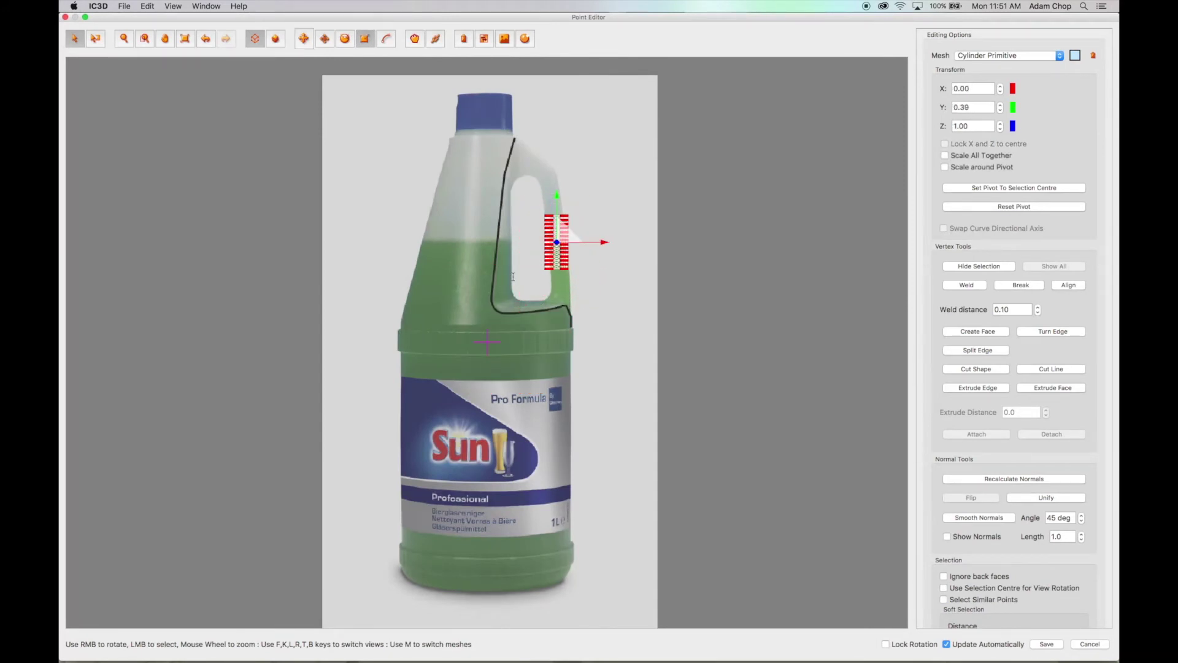
{"action": "left_click", "coordinate": [600, 305]}
- Try to place the tube's top ring on the black line at the handle's upper junction, tilting and lengthening it to match
{"action": "scroll", "coordinate": [583, 276], "scroll_direction": "up", "scroll_amount": 10}
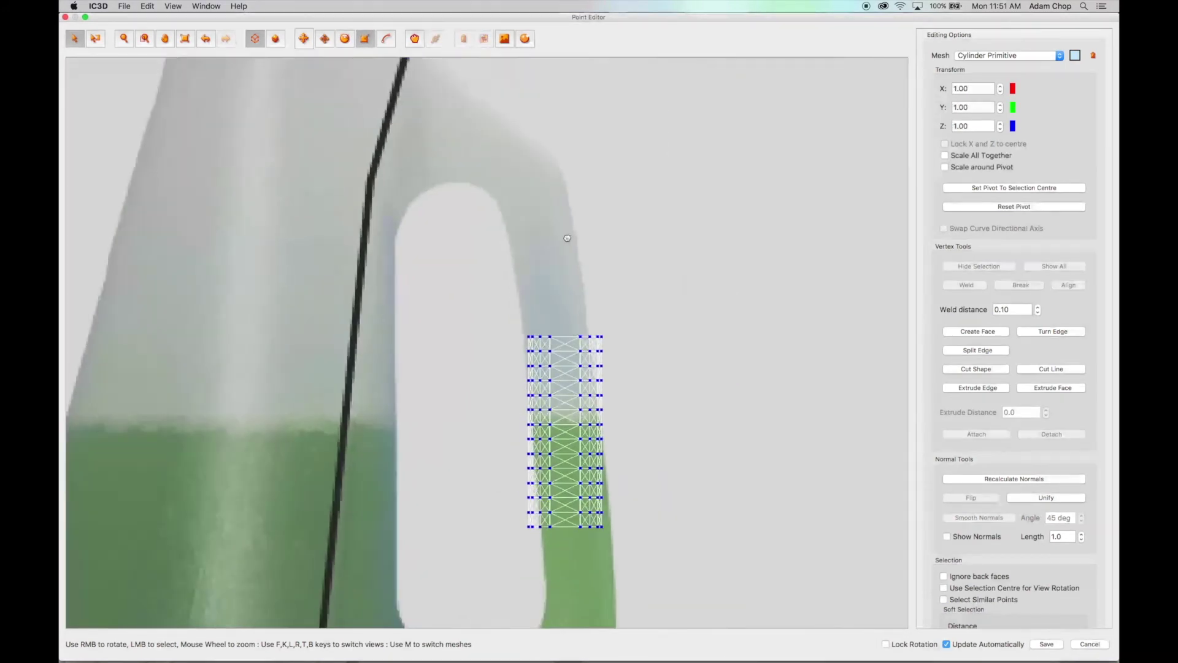
{"action": "middle_click_drag", "start_coordinate": [566, 238], "coordinate": [545, 280]}
{"action": "left_click_drag", "start_coordinate": [494, 359], "coordinate": [333, 64]}
{"action": "key", "text": "w"}
{"action": "key", "text": "e"}
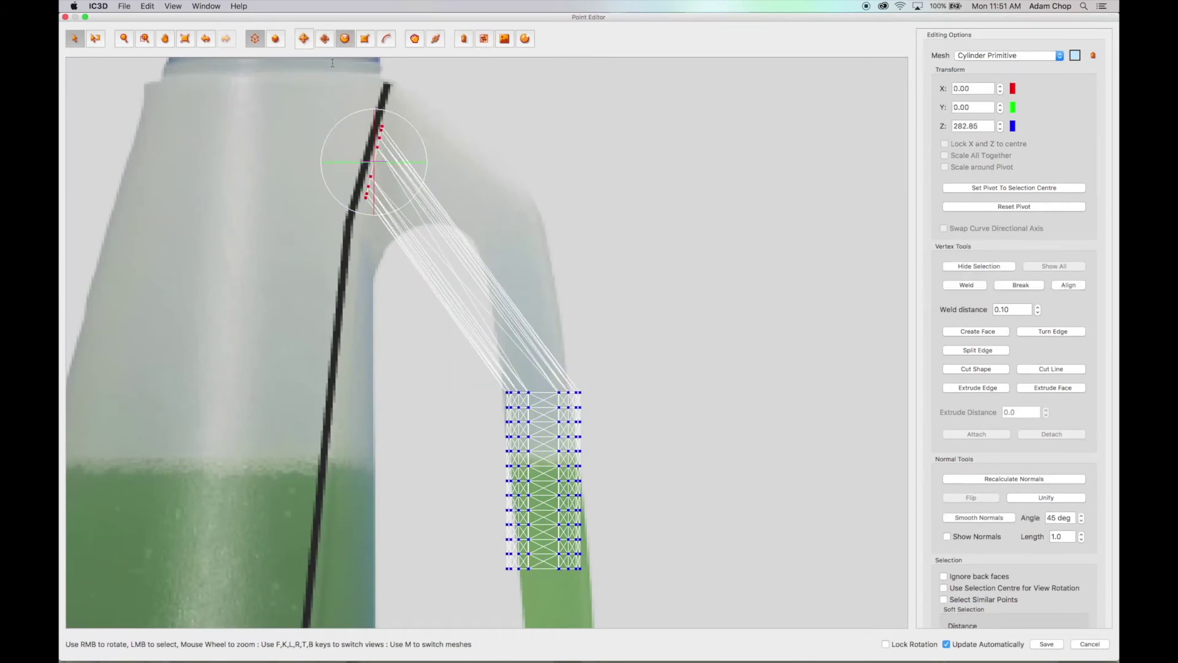
{"action": "key", "text": "r"}
{"action": "left_click_drag", "start_coordinate": [374, 123], "coordinate": [381, 79]}
{"action": "left_click_drag", "start_coordinate": [354, 148], "coordinate": [429, 108]}
{"action": "key", "text": "e"}
{"action": "key", "text": "w"}
{"action": "left_click_drag", "start_coordinate": [411, 108], "coordinate": [417, 107]}
{"action": "left_click", "coordinate": [401, 258]}
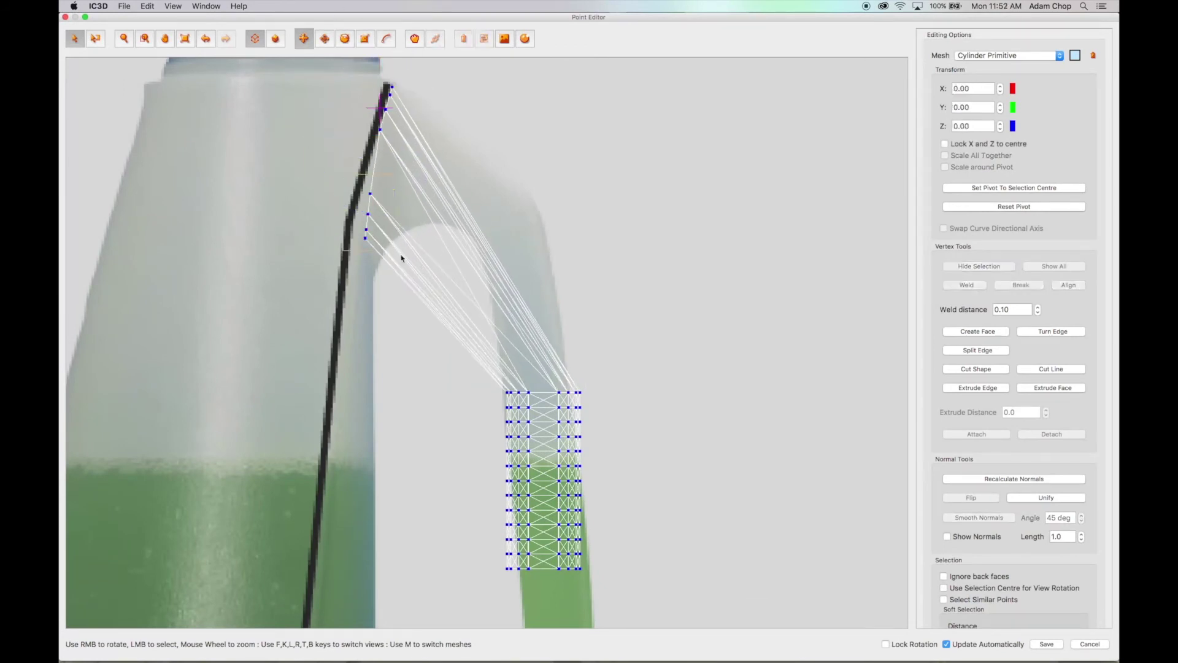
- Try to shape the top ring's inner points by rotating them and moving them down to the start of the handle opening
{"action": "left_click_drag", "start_coordinate": [401, 258], "coordinate": [405, 262]}
{"action": "key", "text": "e"}
{"action": "left_click_drag", "start_coordinate": [399, 179], "coordinate": [392, 174]}
{"action": "key", "text": "w"}
{"action": "left_click_drag", "start_coordinate": [379, 202], "coordinate": [375, 232]}
- Try to position the tube's second ring beside the first one, rotated and scaled to follow the handle's upper curve
{"action": "left_click_drag", "start_coordinate": [488, 344], "coordinate": [593, 400]}
{"action": "left_click_drag", "start_coordinate": [555, 378], "coordinate": [384, 132]}
{"action": "key", "text": "e"}
{"action": "key", "text": "r"}
{"action": "mouse_move", "coordinate": [405, 161]}
{"action": "left_mouse_down"}
{"action": "mouse_move", "coordinate": [419, 146]}
{"action": "mouse_move", "coordinate": [405, 168]}
{"action": "mouse_move", "coordinate": [405, 137]}
{"action": "mouse_move", "coordinate": [406, 160]}
{"action": "left_mouse_up"}
{"action": "key", "text": "w"}
{"action": "key", "text": "r"}
{"action": "key", "text": "w"}
{"action": "left_click", "coordinate": [340, 194]}
- Undo the placement of the tube's first two rings at the handle's upper junction
{"action": "key", "text": "super+z"}
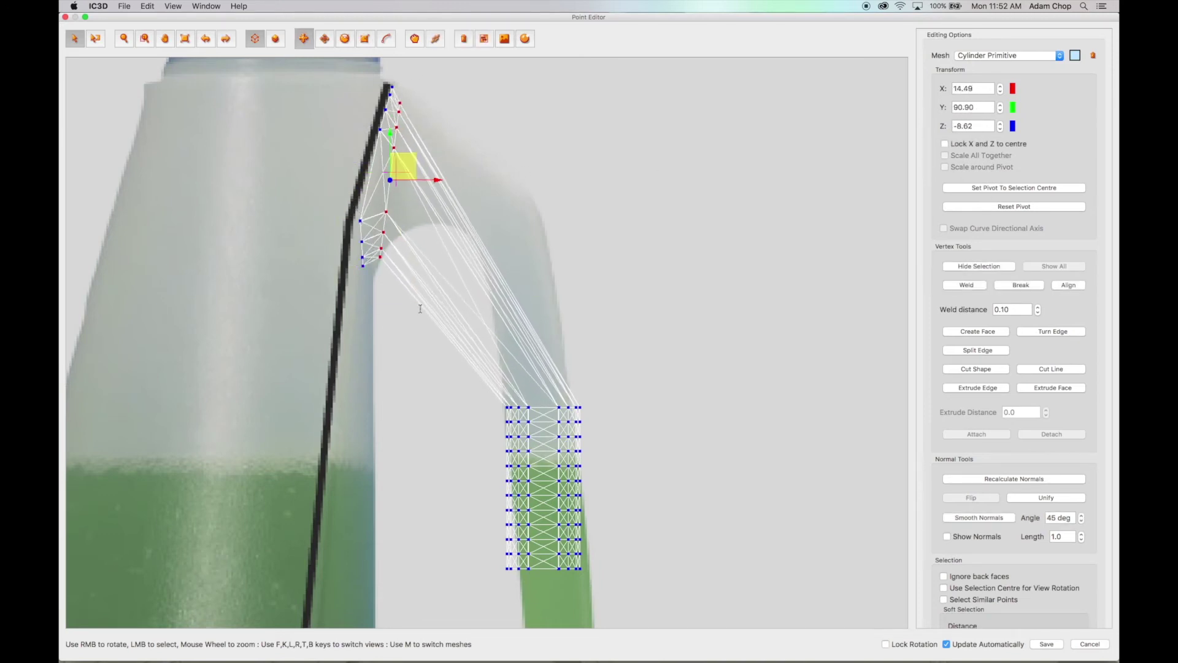
{"action": "key", "text": "super+z"}
{"action": "key", "text": "super+z"}
{"action": "key", "text": "super+z"}
{"action": "key", "text": "super+z"}
{"action": "key", "text": "super+z"}
{"action": "key", "text": "super+z"}
- Scale the tube's left and right point columns horizontally so that each group forms a narrow strip along its side
{"action": "left_click_drag", "start_coordinate": [488, 359], "coordinate": [535, 583]}
{"action": "key", "text": "r"}
{"action": "left_click_drag", "start_coordinate": [557, 468], "coordinate": [497, 473]}
{"action": "left_click_drag", "start_coordinate": [605, 362], "coordinate": [551, 583]}
{"action": "left_click_drag", "start_coordinate": [613, 473], "coordinate": [580, 473]}
- Fit the tube's top ring to the handle's upper junction, with outer points atop the black line and inner points where the opening starts
{"action": "key", "text": "w"}
{"action": "left_click_drag", "start_coordinate": [490, 359], "coordinate": [408, 151]}
{"action": "key", "text": "e"}
{"action": "left_click", "coordinate": [1004, 189]}
{"action": "key", "text": "w"}
{"action": "left_click_drag", "start_coordinate": [392, 122], "coordinate": [403, 79]}
{"action": "left_click_drag", "start_coordinate": [346, 169], "coordinate": [392, 202]}
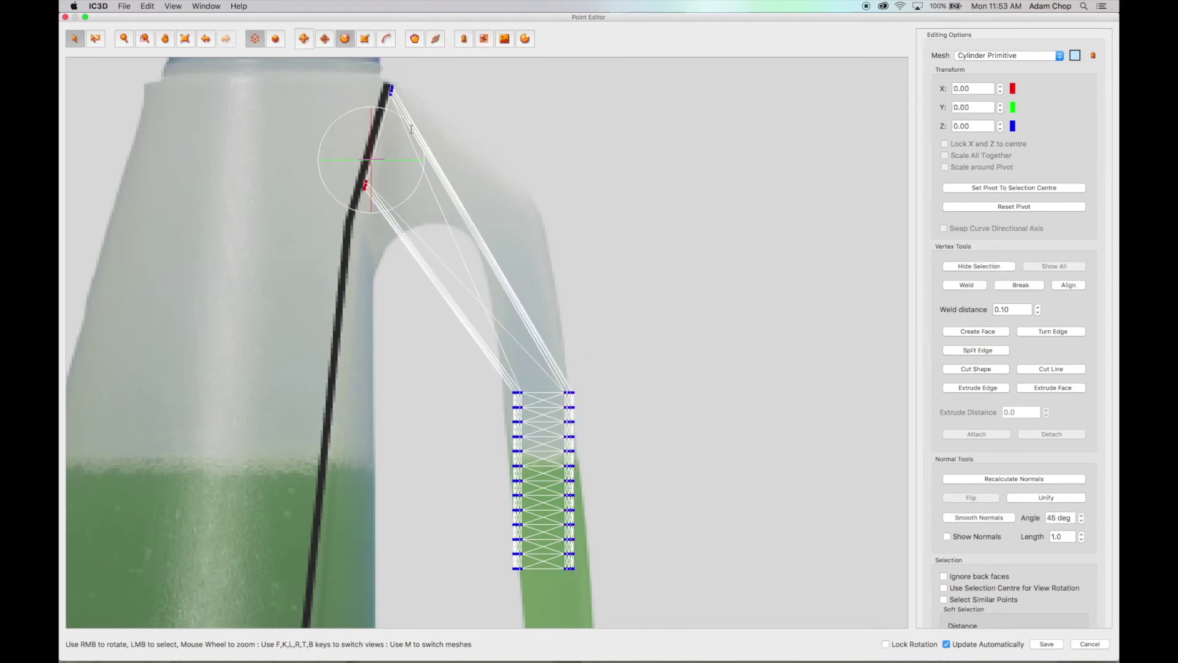
{"action": "left_click_drag", "start_coordinate": [411, 129], "coordinate": [402, 121]}
{"action": "key", "text": "w"}
{"action": "left_click_drag", "start_coordinate": [383, 173], "coordinate": [387, 255]}
- Move and rotate the second ring beside the first, fitting its outer and inner points to the handle's edges
{"action": "left_click_drag", "start_coordinate": [586, 400], "coordinate": [495, 376]}
{"action": "left_click_drag", "start_coordinate": [556, 379], "coordinate": [429, 161]}
{"action": "key", "text": "e"}
{"action": "left_click", "coordinate": [984, 187]}
{"action": "key", "text": "w"}
{"action": "left_click_drag", "start_coordinate": [417, 136], "coordinate": [433, 93]}
{"action": "left_click_drag", "start_coordinate": [384, 190], "coordinate": [424, 218]}
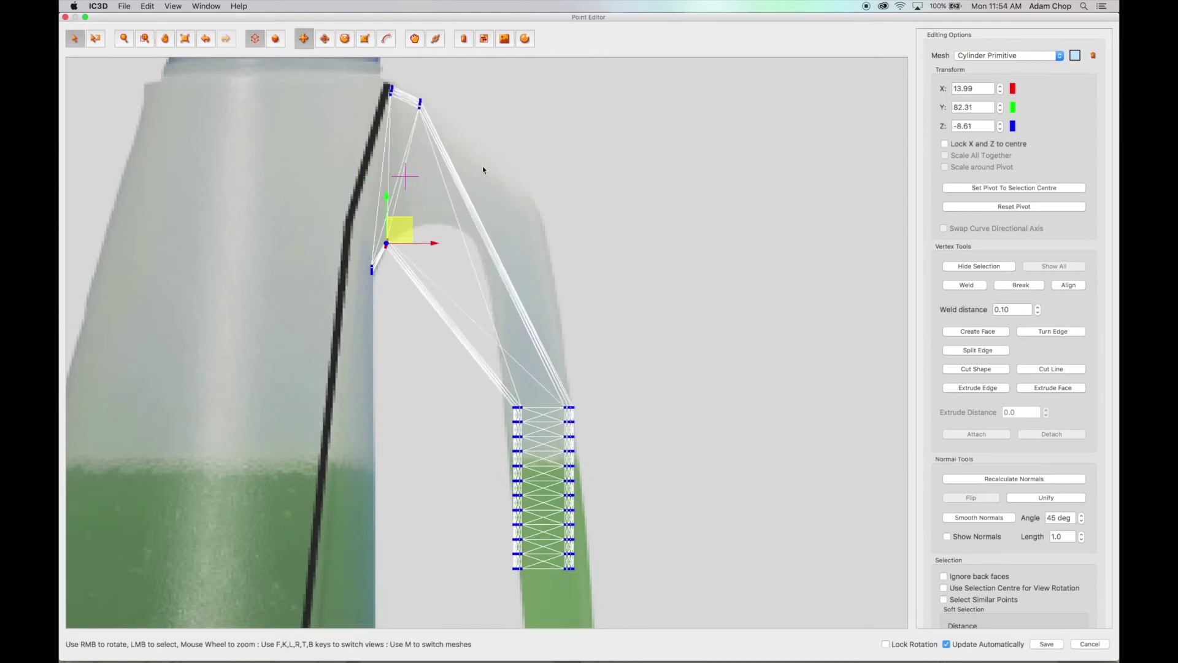
- Place the third ring further along the handle's upper bend, rotated and aligned with the bend's outer and inner edges
{"action": "left_click_drag", "start_coordinate": [593, 384], "coordinate": [498, 415]}
{"action": "left_click_drag", "start_coordinate": [555, 395], "coordinate": [411, 134]}
{"action": "key", "text": "e"}
{"action": "key", "text": "w"}
{"action": "left_click_drag", "start_coordinate": [411, 136], "coordinate": [455, 110]}
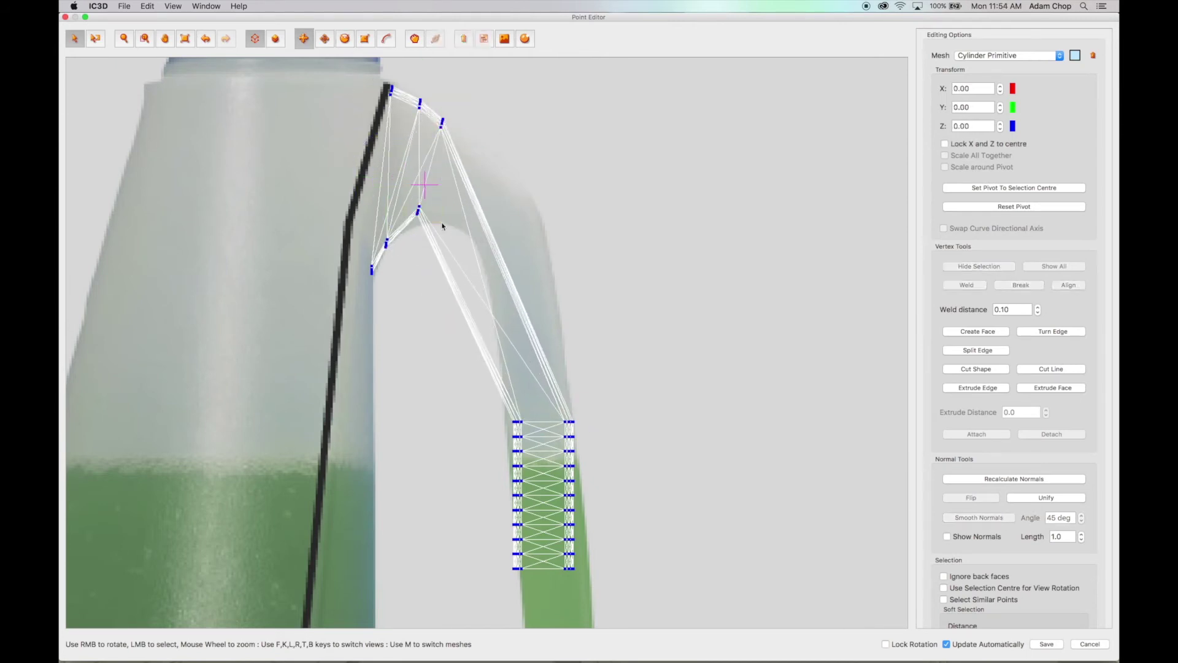
- Fit the third ring's inner points to the handle opening, then place and rotate the fourth ring beside it along the upper bend
{"action": "left_click_drag", "start_coordinate": [442, 225], "coordinate": [406, 199]}
{"action": "left_click_drag", "start_coordinate": [430, 198], "coordinate": [420, 214]}
{"action": "left_click_drag", "start_coordinate": [597, 436], "coordinate": [498, 410]}
{"action": "key", "text": "e"}
{"action": "left_click_drag", "start_coordinate": [556, 409], "coordinate": [475, 123]}
{"action": "key", "text": "w"}
{"action": "left_click_drag", "start_coordinate": [431, 133], "coordinate": [454, 109]}
{"action": "left_click_drag", "start_coordinate": [418, 221], "coordinate": [444, 206]}
- Move and rotate the fifth ring along the upper bend, fitting its outer and inner points to the handle's edges
{"action": "left_click", "coordinate": [540, 257]}
{"action": "right_click_drag", "start_coordinate": [540, 258], "coordinate": [576, 242]}
{"action": "key", "text": "f"}
{"action": "key", "text": "super+a"}
{"action": "left_click_drag", "start_coordinate": [297, 326], "coordinate": [431, 348]}
{"action": "key", "text": "f"}
{"action": "left_click_drag", "start_coordinate": [600, 447], "coordinate": [498, 423]}
{"action": "key", "text": "w"}
{"action": "left_click_drag", "start_coordinate": [556, 423], "coordinate": [438, 96]}
{"action": "key", "text": "e"}
{"action": "key", "text": "w"}
{"action": "left_click_drag", "start_coordinate": [466, 153], "coordinate": [497, 142]}
{"action": "left_click_drag", "start_coordinate": [443, 234], "coordinate": [475, 205]}
{"action": "left_click_drag", "start_coordinate": [472, 205], "coordinate": [461, 205]}
- Place the sixth ring further along the bend, rotating its points to follow the handle's outer and inner edges
{"action": "left_click_drag", "start_coordinate": [599, 460], "coordinate": [498, 436]}
{"action": "left_click_drag", "start_coordinate": [547, 434], "coordinate": [480, 209]}
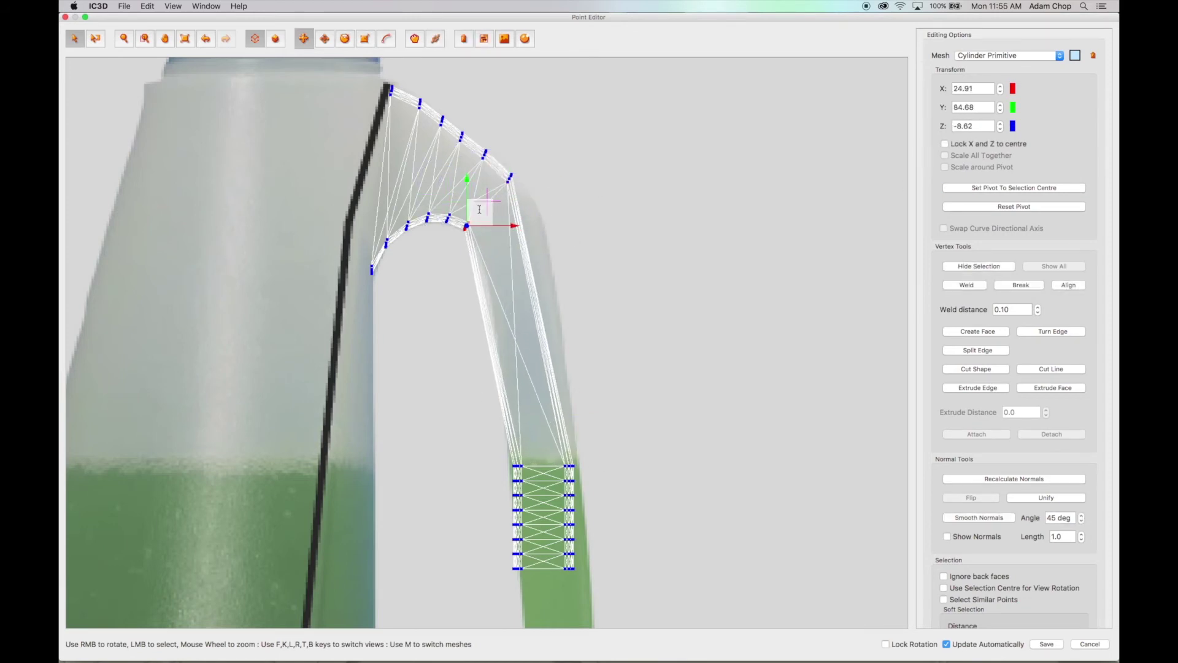
{"action": "left_click_drag", "start_coordinate": [495, 161], "coordinate": [533, 197]}
{"action": "key", "text": "e"}
{"action": "left_click_drag", "start_coordinate": [555, 147], "coordinate": [559, 152]}
{"action": "key", "text": "w"}
- Place and rotate the seventh ring where the bend turns downward, fitting its inner points to the handle opening
{"action": "left_click_drag", "start_coordinate": [599, 475], "coordinate": [529, 188]}
{"action": "key", "text": "e"}
{"action": "key", "text": "w"}
{"action": "left_click_drag", "start_coordinate": [525, 222], "coordinate": [552, 196]}
{"action": "key", "text": "e"}
{"action": "key", "text": "w"}
{"action": "left_click", "coordinate": [576, 208]}
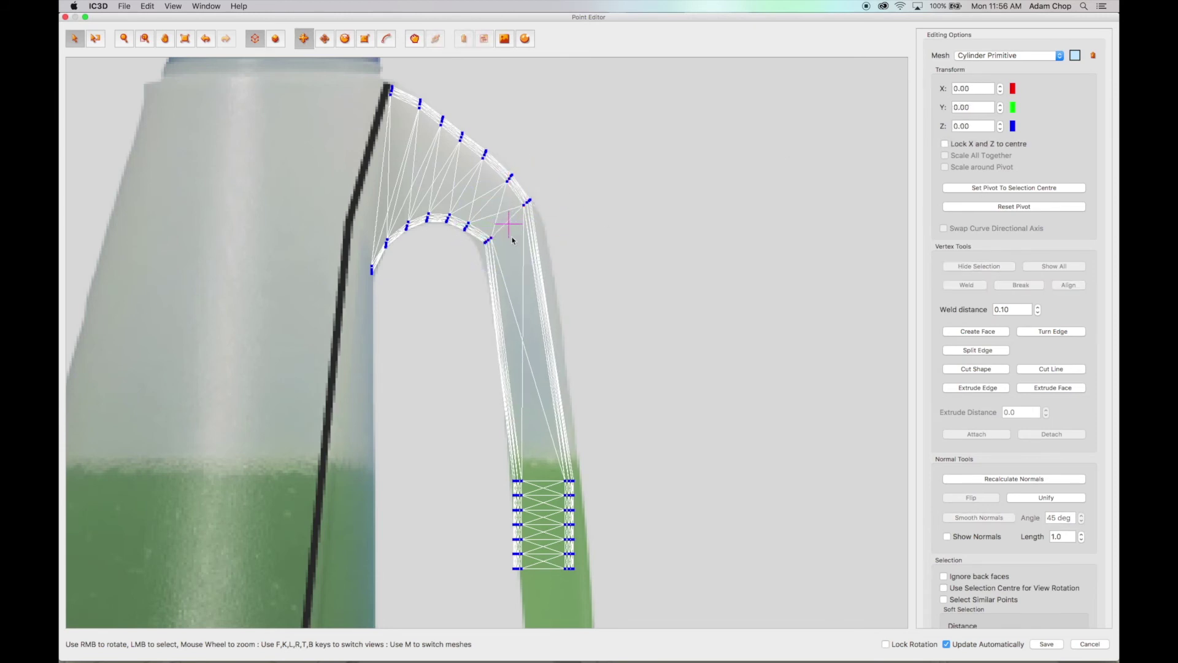
{"action": "left_click_drag", "start_coordinate": [512, 248], "coordinate": [476, 232]}
{"action": "left_click_drag", "start_coordinate": [500, 227], "coordinate": [494, 230]}
- Rotate the eighth ring into place at the end of the bend and set the ninth ring level just below it
{"action": "left_click", "coordinate": [568, 313]}
{"action": "left_click_drag", "start_coordinate": [594, 468], "coordinate": [498, 488]}
{"action": "left_click_drag", "start_coordinate": [557, 466], "coordinate": [520, 235]}
{"action": "key", "text": "e"}
{"action": "key", "text": "w"}
{"action": "left_click_drag", "start_coordinate": [564, 249], "coordinate": [551, 220]}
{"action": "left_click", "coordinate": [557, 221]}
{"action": "left_click_drag", "start_coordinate": [591, 481], "coordinate": [500, 501]}
{"action": "left_click_drag", "start_coordinate": [554, 482], "coordinate": [531, 269]}
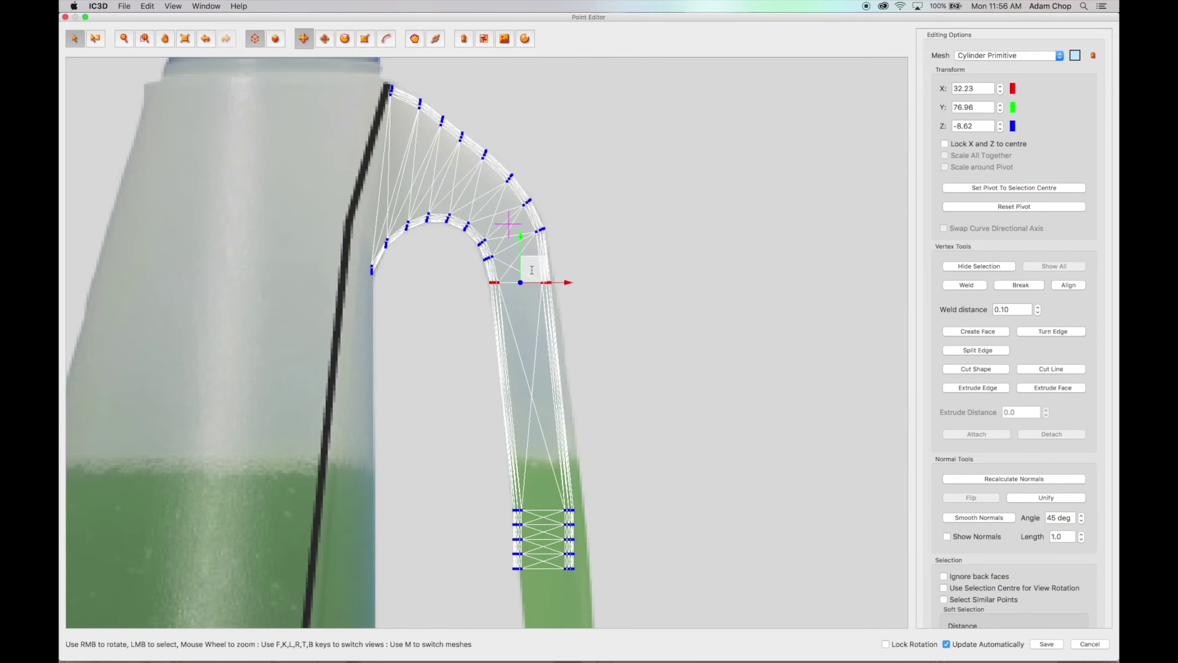
- Move the remaining five rings to the handle's lower end and widen the uppermost of them to the grip's width
{"action": "left_click_drag", "start_coordinate": [582, 582], "coordinate": [502, 500]}
{"action": "scroll", "coordinate": [590, 464], "scroll_direction": "down", "scroll_amount": 2}
{"action": "middle_click_drag", "start_coordinate": [590, 464], "coordinate": [556, 215]}
{"action": "left_click_drag", "start_coordinate": [513, 243], "coordinate": [474, 347]}
{"action": "key", "text": "s"}
{"action": "left_click_drag", "start_coordinate": [555, 340], "coordinate": [563, 340]}
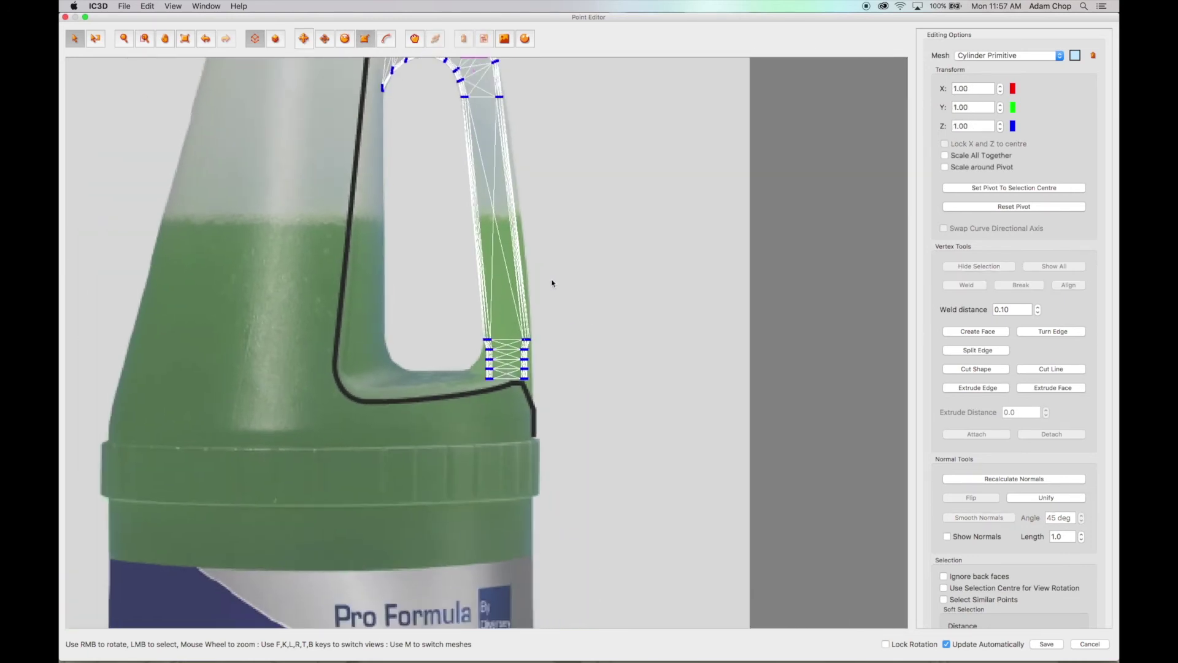
- Widen the second of the five lower rings horizontally to match the handle's edges
{"action": "scroll", "coordinate": [499, 378], "scroll_direction": "up", "scroll_amount": 1}
{"action": "key", "text": "w"}
{"action": "scroll", "coordinate": [498, 378], "scroll_direction": "up", "scroll_amount": 5}
{"action": "left_click_drag", "start_coordinate": [618, 238], "coordinate": [443, 264]}
{"action": "left_click_drag", "start_coordinate": [620, 297], "coordinate": [443, 274]}
{"action": "key", "text": "s"}
{"action": "left_click_drag", "start_coordinate": [571, 284], "coordinate": [582, 283]}
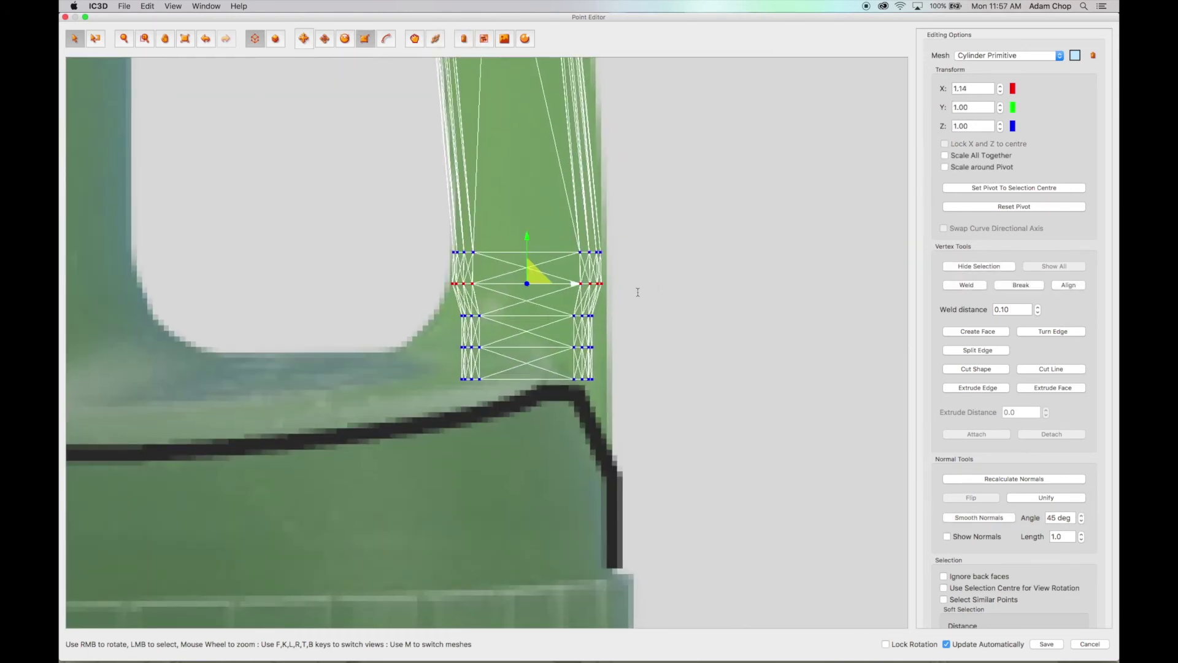
{"action": "left_click_drag", "start_coordinate": [644, 319], "coordinate": [643, 318]}
{"action": "left_click_drag", "start_coordinate": [574, 283], "coordinate": [578, 283]}
- Align the lower rings' outer points with the handle's outer edge and fit their inner points around the opening's lower corner
{"action": "left_click_drag", "start_coordinate": [556, 304], "coordinate": [638, 349]}
{"action": "key", "text": "w"}
{"action": "left_click_drag", "start_coordinate": [555, 239], "coordinate": [625, 390]}
{"action": "left_click_drag", "start_coordinate": [636, 315], "coordinate": [640, 314]}
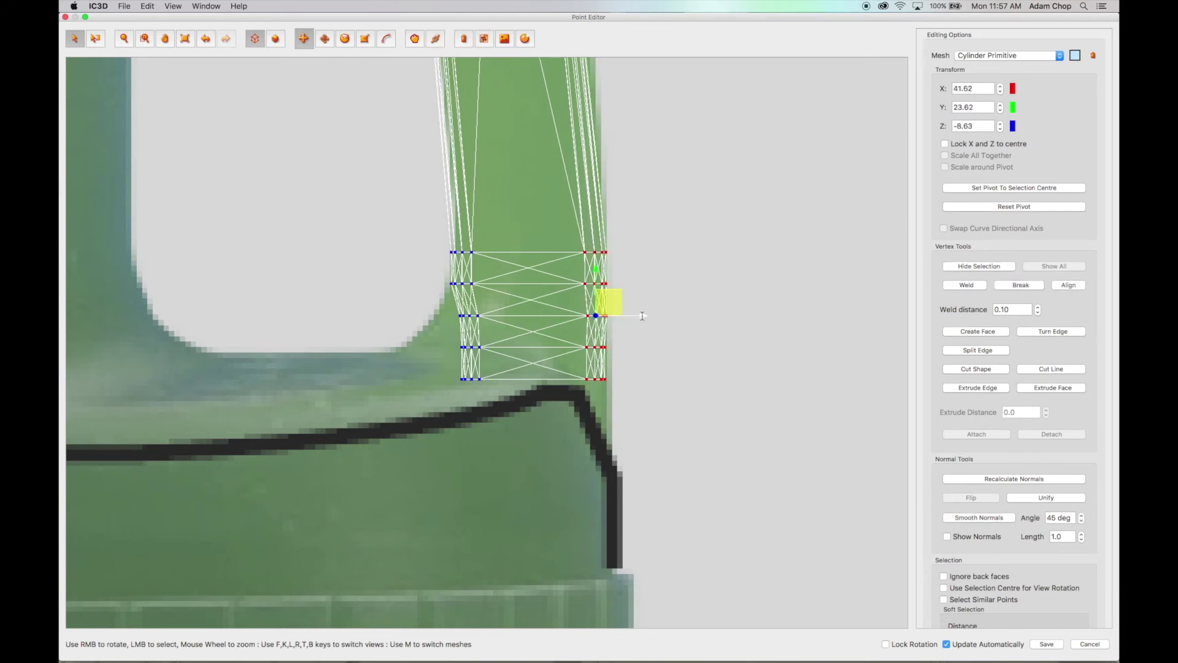
{"action": "left_click_drag", "start_coordinate": [446, 304], "coordinate": [362, 362]}
{"action": "left_click", "coordinate": [634, 373]}
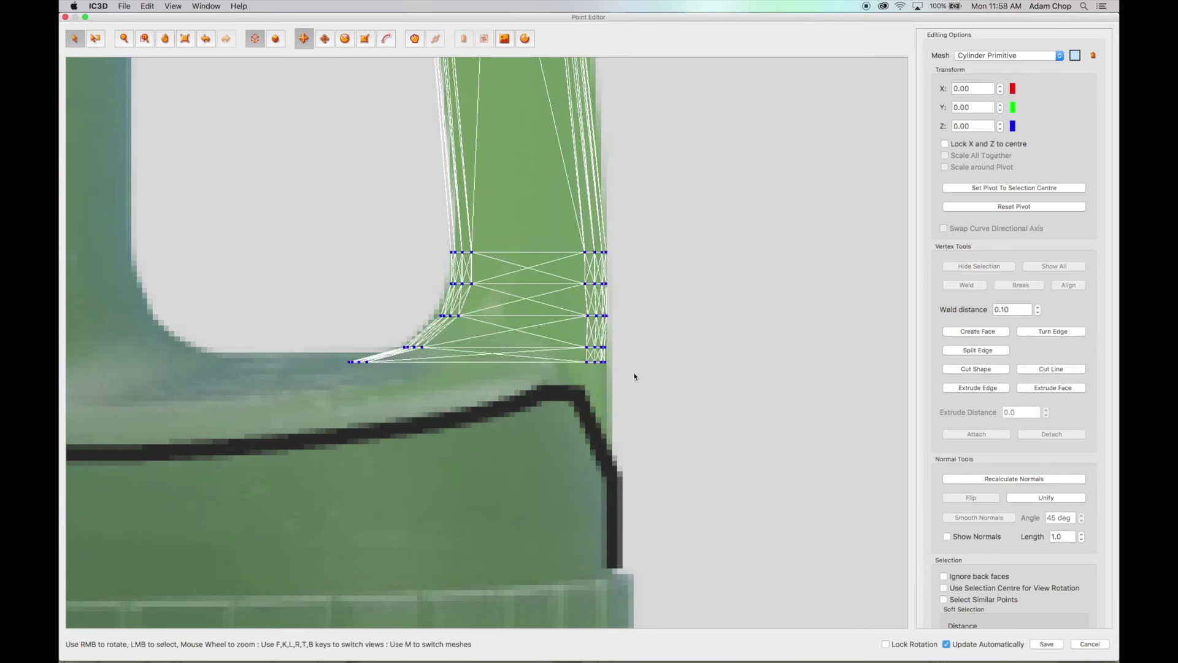
- Lower the outermost points of the bottom three rings in stages along the handle's outer edge toward the black line
{"action": "left_click_drag", "start_coordinate": [635, 314], "coordinate": [599, 377]}
{"action": "left_click_drag", "start_coordinate": [604, 306], "coordinate": [603, 314]}
{"action": "left_click_drag", "start_coordinate": [663, 445], "coordinate": [604, 322]}
{"action": "left_click_drag", "start_coordinate": [605, 313], "coordinate": [599, 429]}
{"action": "left_click_drag", "start_coordinate": [605, 368], "coordinate": [606, 317]}
{"action": "scroll", "coordinate": [612, 392], "scroll_direction": "up", "scroll_amount": 3}
{"action": "scroll", "coordinate": [611, 392], "scroll_direction": "up", "scroll_amount": 2}
{"action": "left_click_drag", "start_coordinate": [555, 157], "coordinate": [612, 170]}
{"action": "left_click_drag", "start_coordinate": [623, 302], "coordinate": [595, 327]}
{"action": "left_click_drag", "start_coordinate": [603, 267], "coordinate": [603, 378]}
{"action": "left_click_drag", "start_coordinate": [622, 267], "coordinate": [595, 293]}
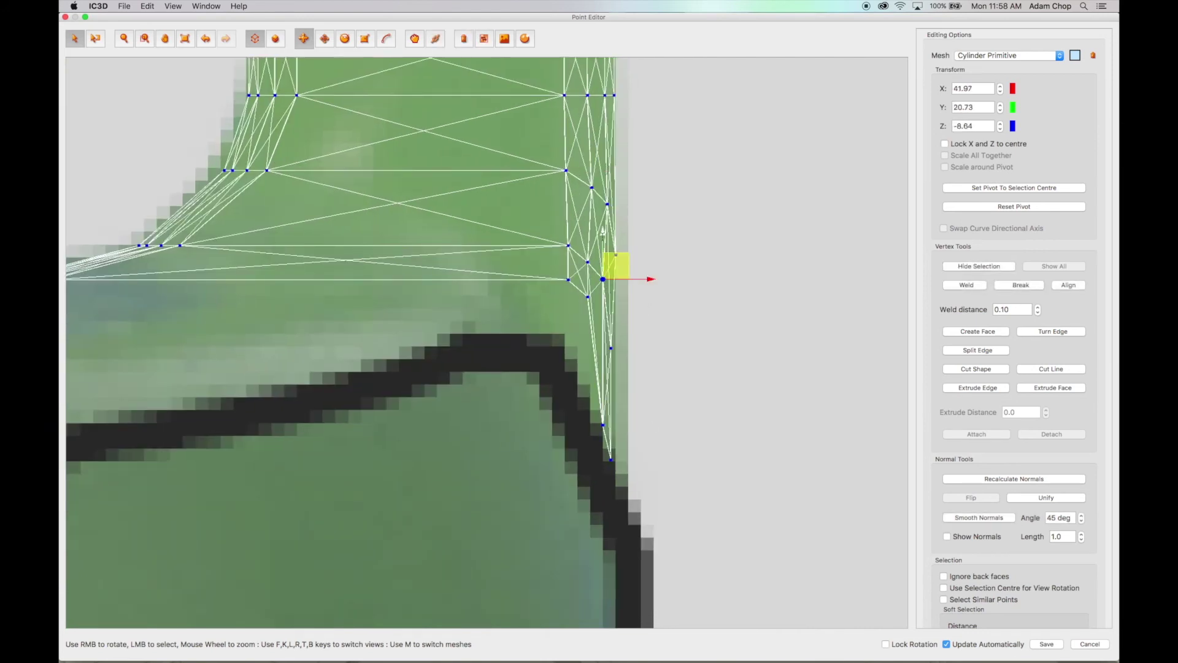
- Lower the remaining outer points so the bottom ring follows the black line and the rings above are staggered between
{"action": "left_click_drag", "start_coordinate": [602, 233], "coordinate": [602, 301]}
{"action": "left_click_drag", "start_coordinate": [587, 251], "coordinate": [587, 338]}
{"action": "left_click_drag", "start_coordinate": [582, 268], "coordinate": [555, 294]}
{"action": "left_click_drag", "start_coordinate": [568, 238], "coordinate": [589, 361]}
{"action": "scroll", "coordinate": [582, 332], "scroll_direction": "down", "scroll_amount": 1}
{"action": "left_click_drag", "start_coordinate": [597, 307], "coordinate": [597, 282]}
{"action": "left_click_drag", "start_coordinate": [623, 246], "coordinate": [600, 270]}
{"action": "left_click_drag", "start_coordinate": [609, 221], "coordinate": [582, 237]}
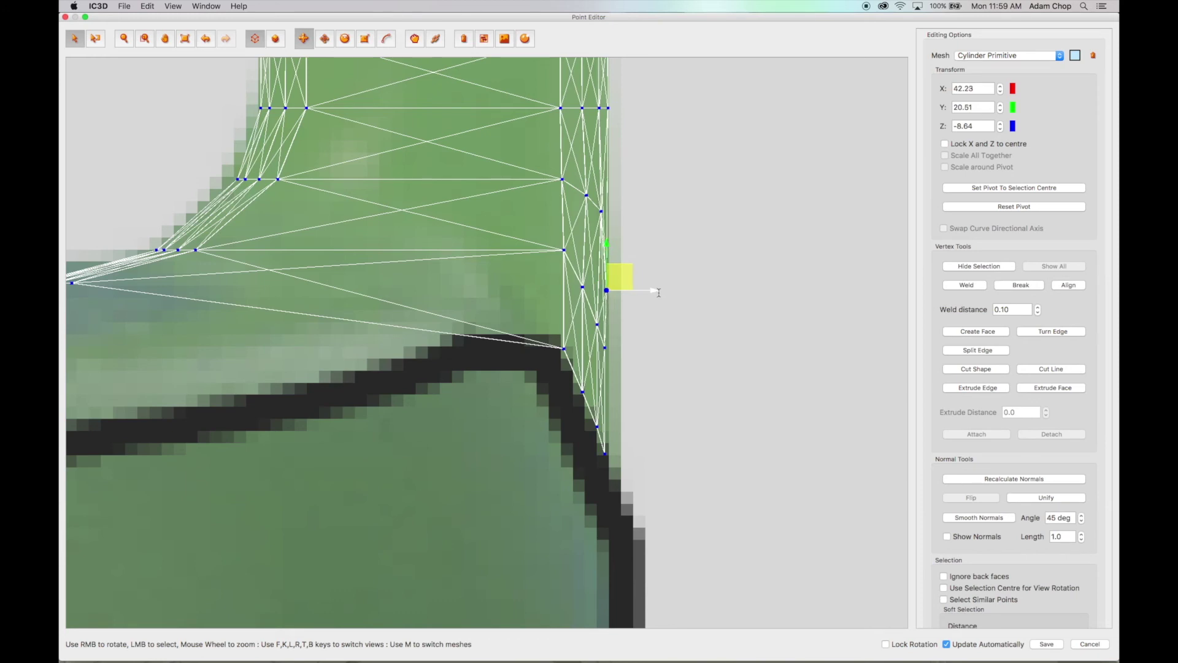
{"action": "left_click", "coordinate": [663, 330]}
- Display the handle mesh shaded, inspect the whole handle at a slight angle, and save the mesh edits
{"action": "scroll", "coordinate": [663, 331], "scroll_direction": "down", "scroll_amount": 5}
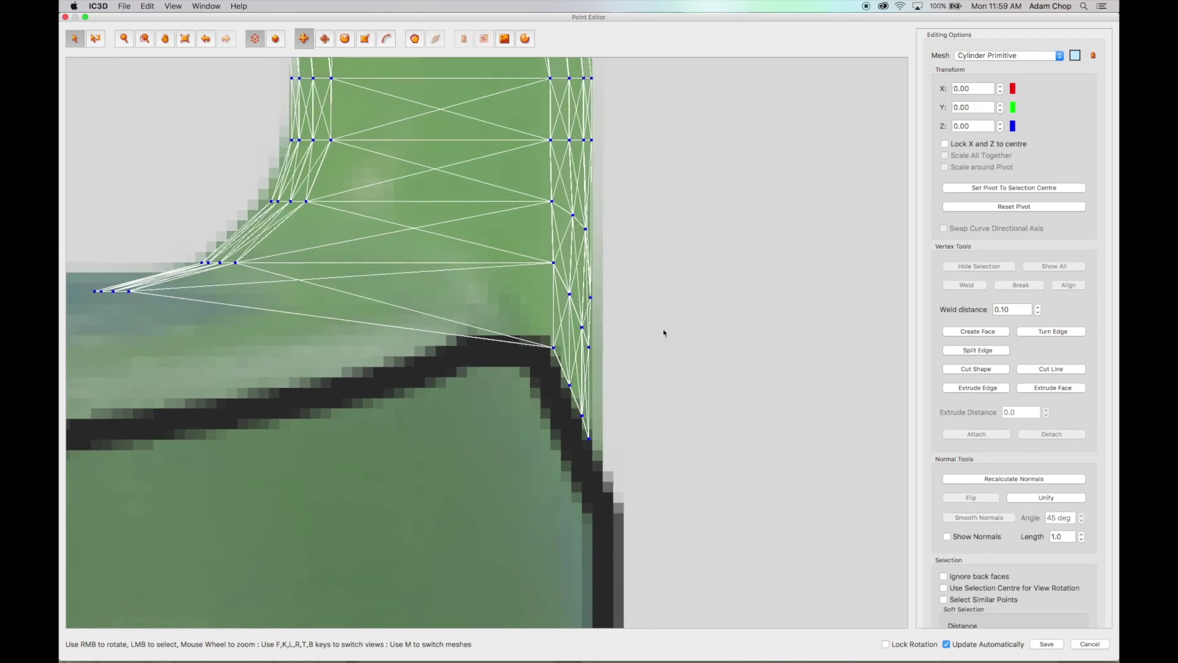
{"action": "scroll", "coordinate": [663, 333], "scroll_direction": "down", "scroll_amount": 5}
{"action": "middle_click_drag", "start_coordinate": [557, 186], "coordinate": [605, 246]}
{"action": "right_click_drag", "start_coordinate": [606, 245], "coordinate": [636, 378]}
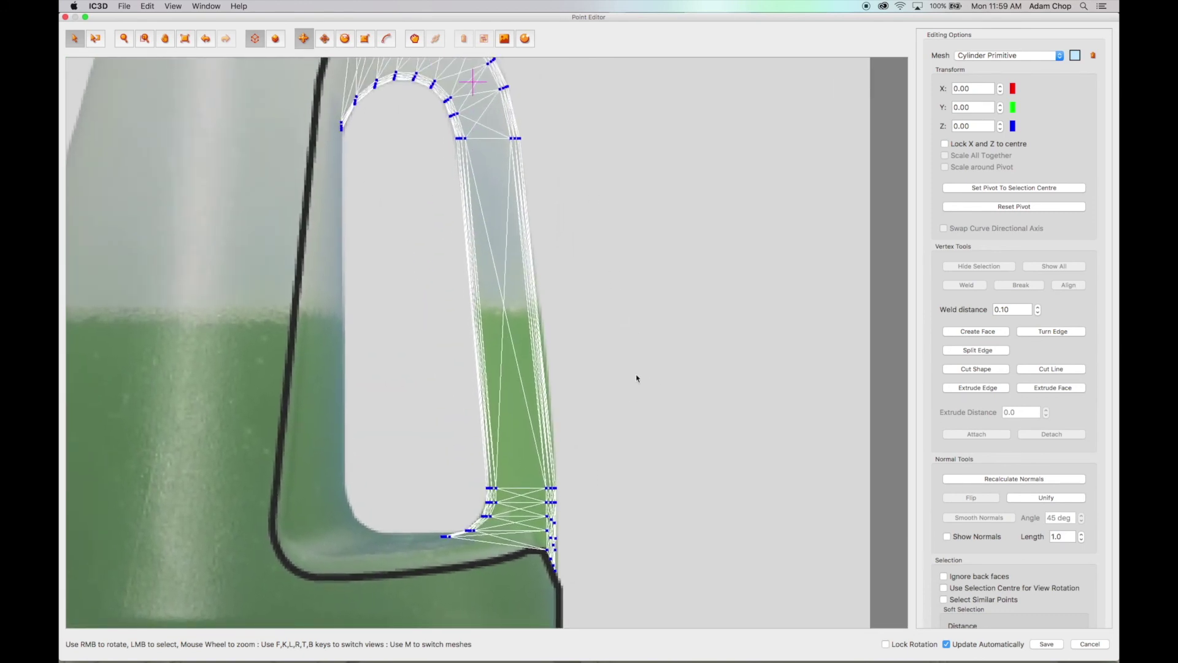
{"action": "left_click", "coordinate": [279, 39]}
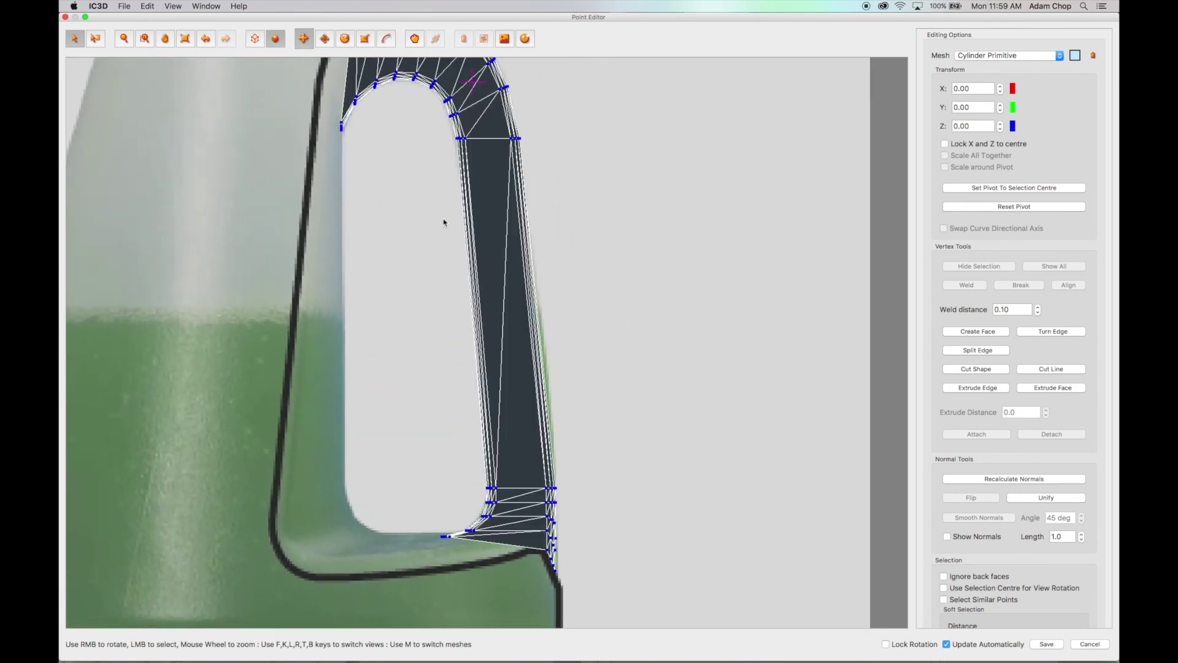
{"action": "scroll", "coordinate": [663, 372], "scroll_direction": "down", "scroll_amount": 5}
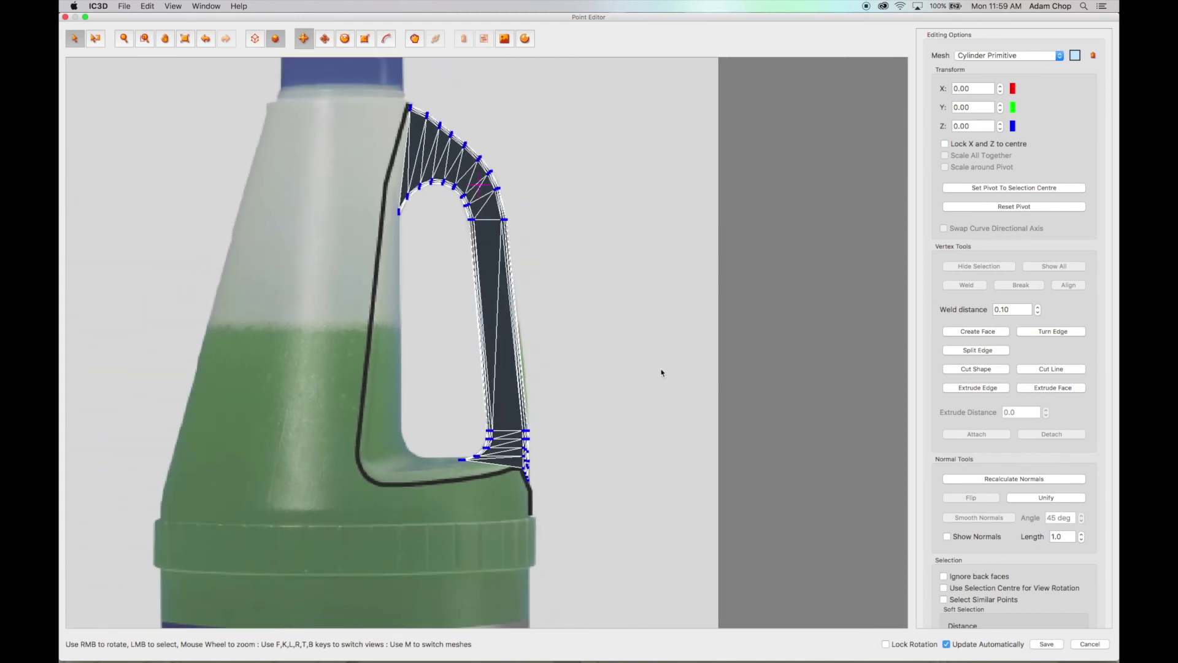
{"action": "mouse_move", "coordinate": [660, 370]}
{"action": "right_mouse_down"}
{"action": "mouse_move", "coordinate": [633, 381]}
{"action": "mouse_move", "coordinate": [583, 370]}
{"action": "mouse_move", "coordinate": [646, 368]}
{"action": "right_mouse_up"}
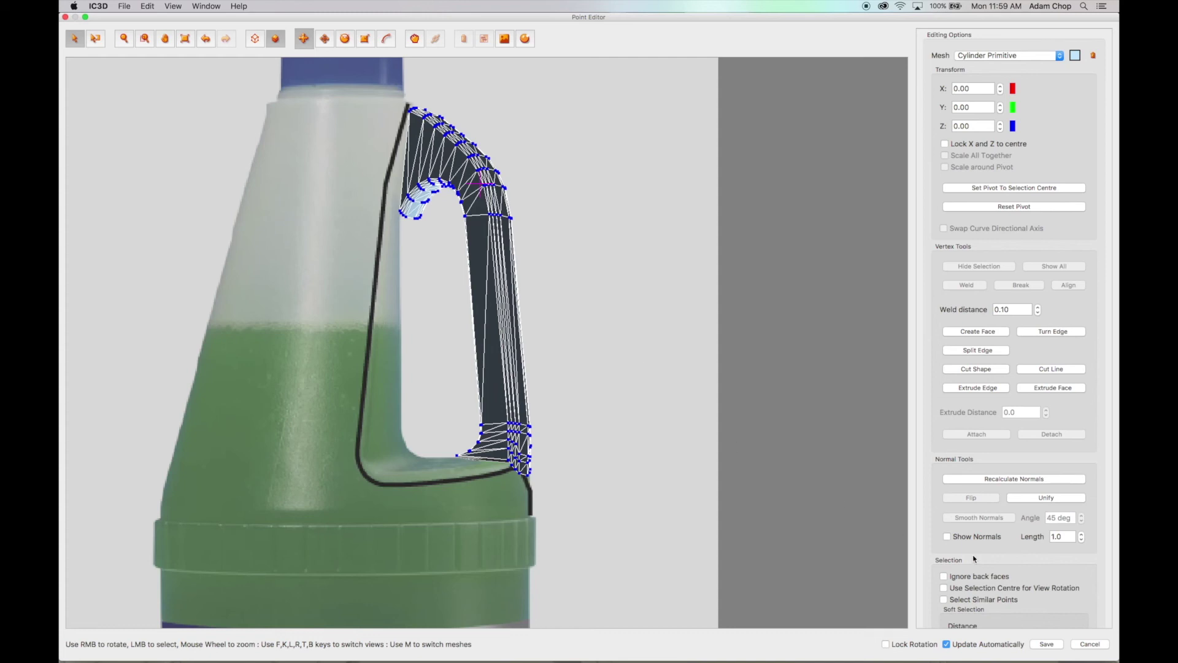
{"action": "left_click", "coordinate": [1046, 643]}
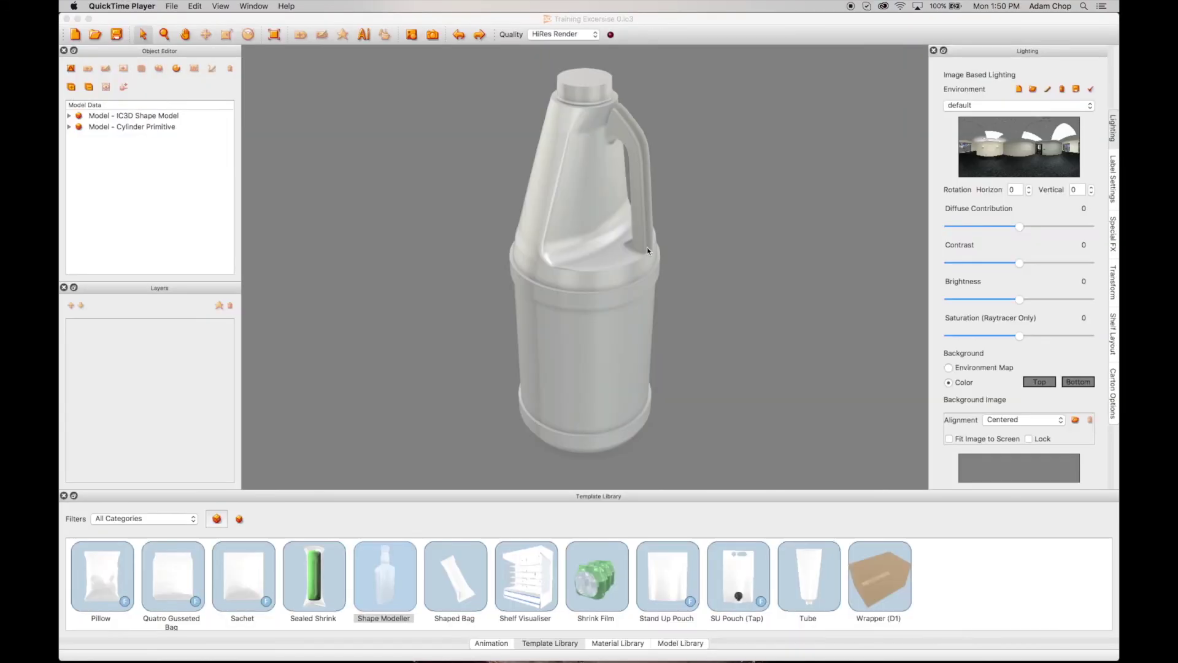
- Centre the handle's cylinder primitive front to back on the bottle in the top view, then return to the front view
{"action": "left_click", "coordinate": [647, 225]}
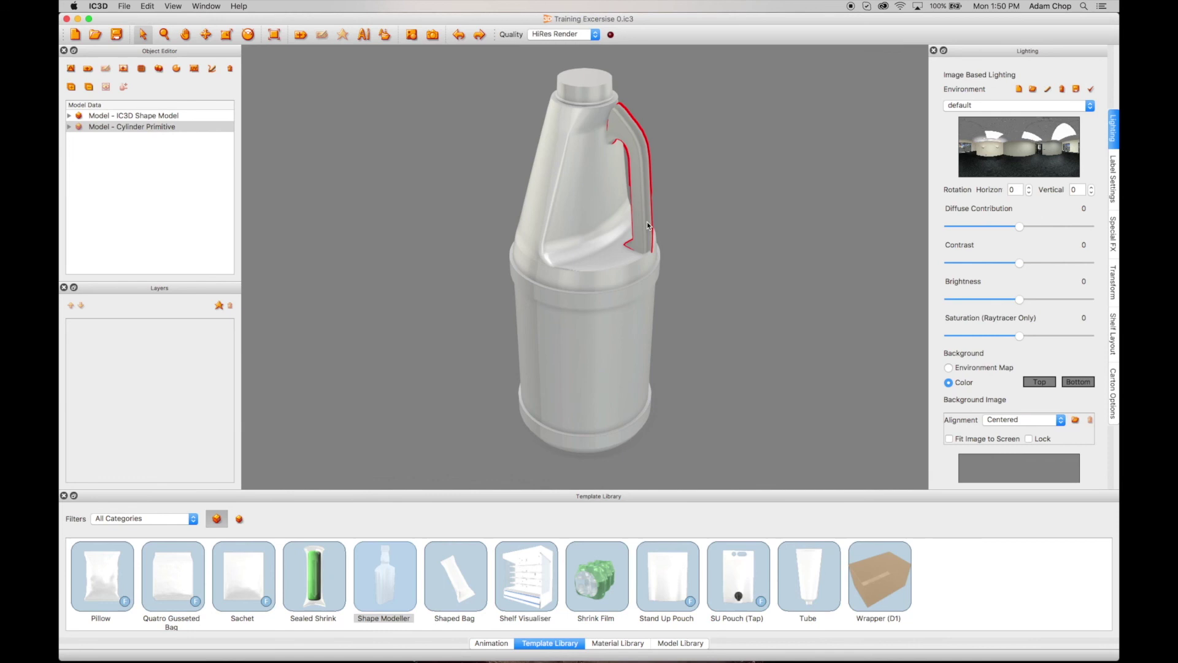
{"action": "key", "text": "t"}
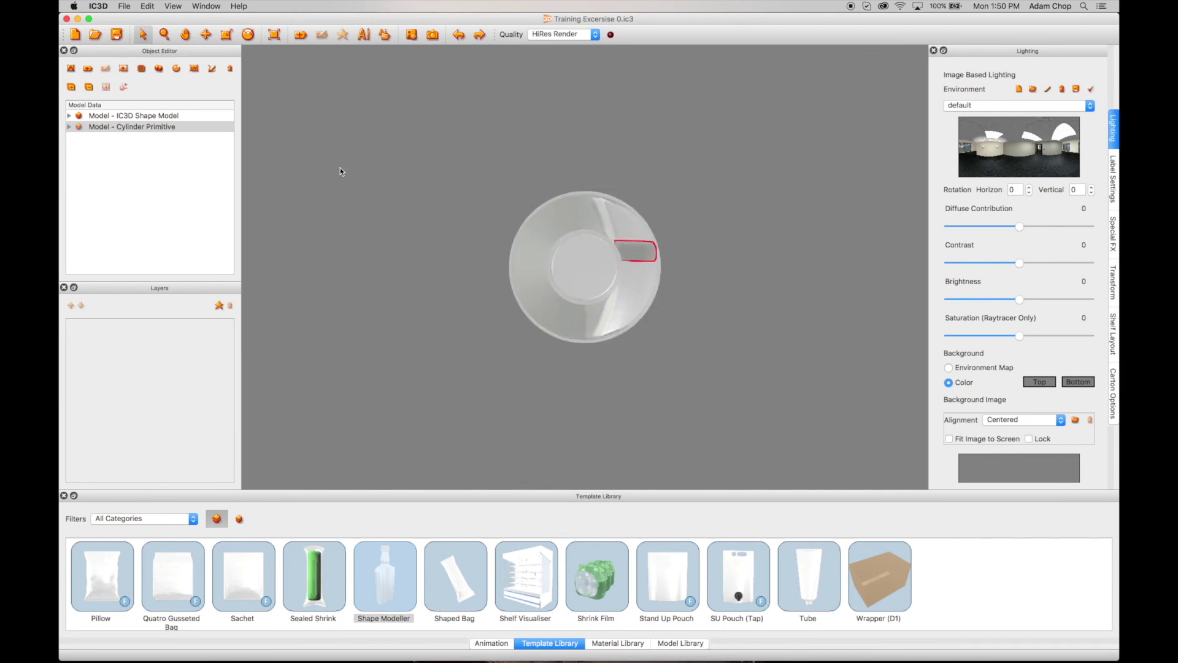
{"action": "left_click", "coordinate": [206, 36]}
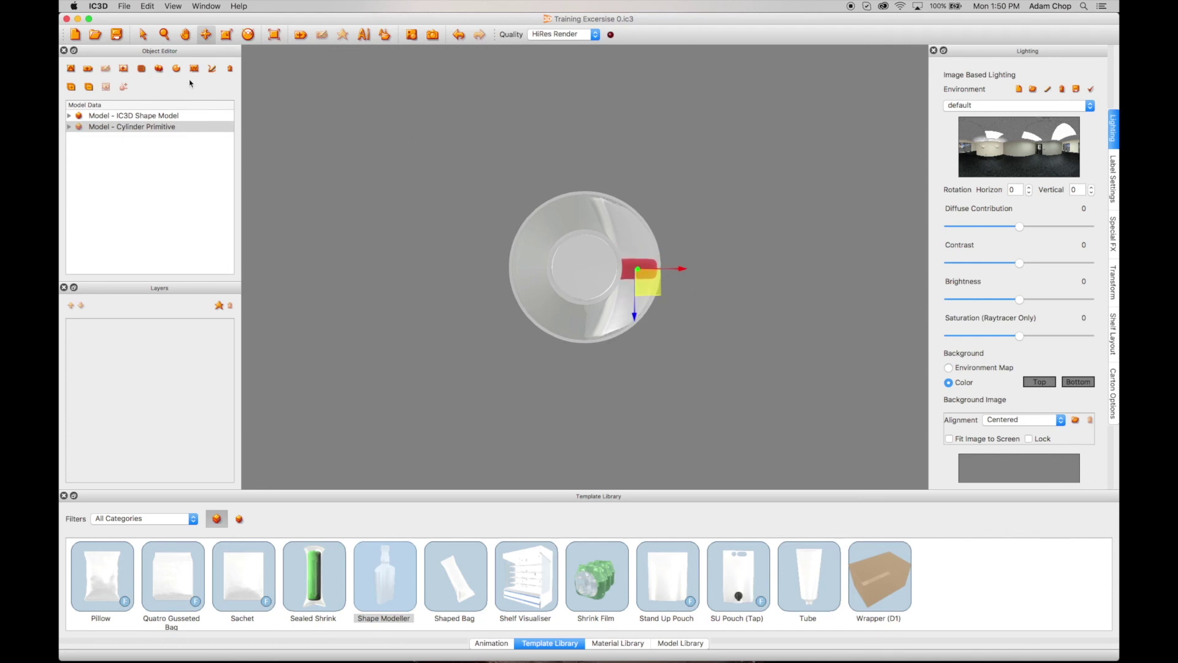
{"action": "left_click", "coordinate": [421, 197]}
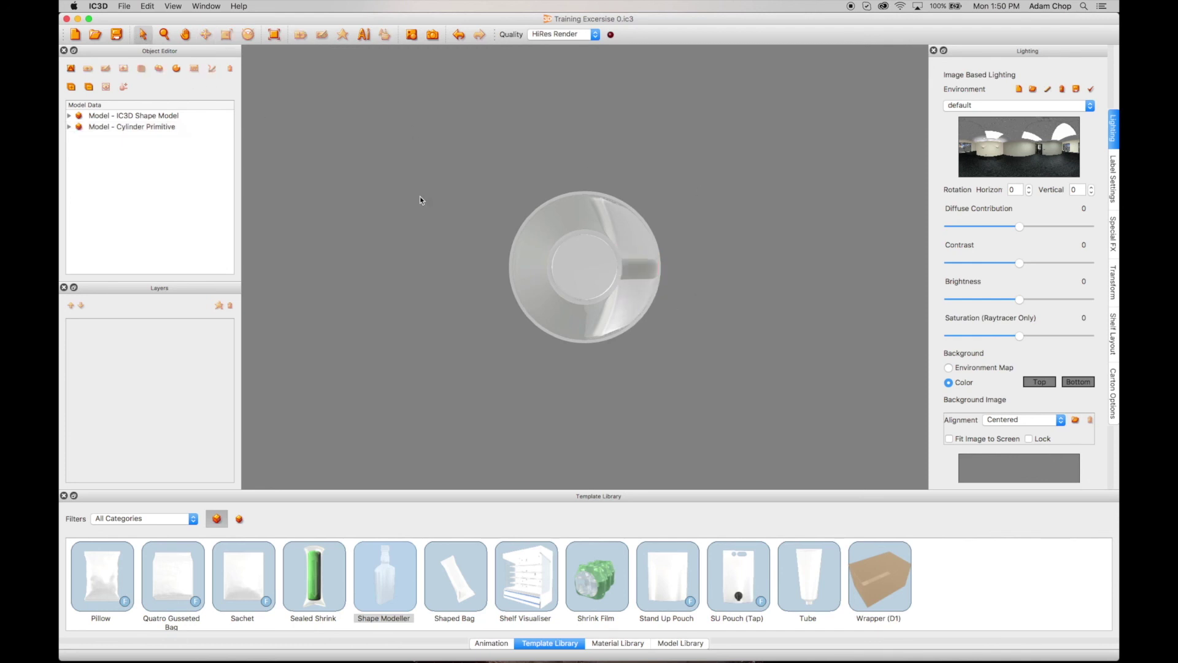
{"action": "key", "text": "f"}
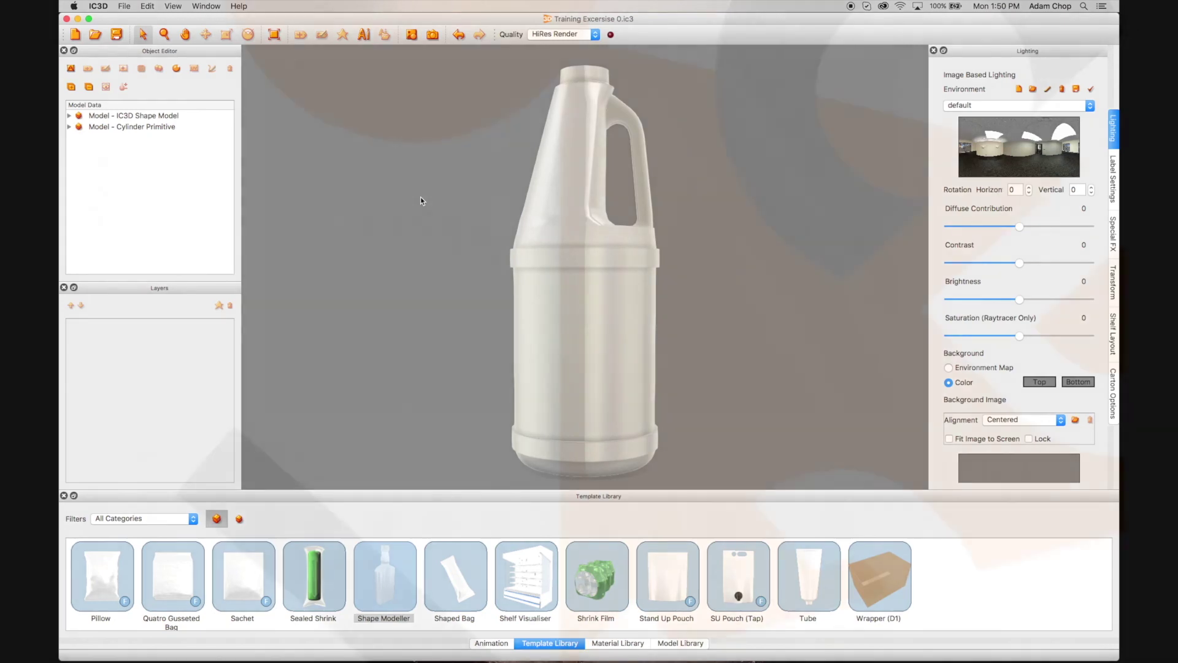